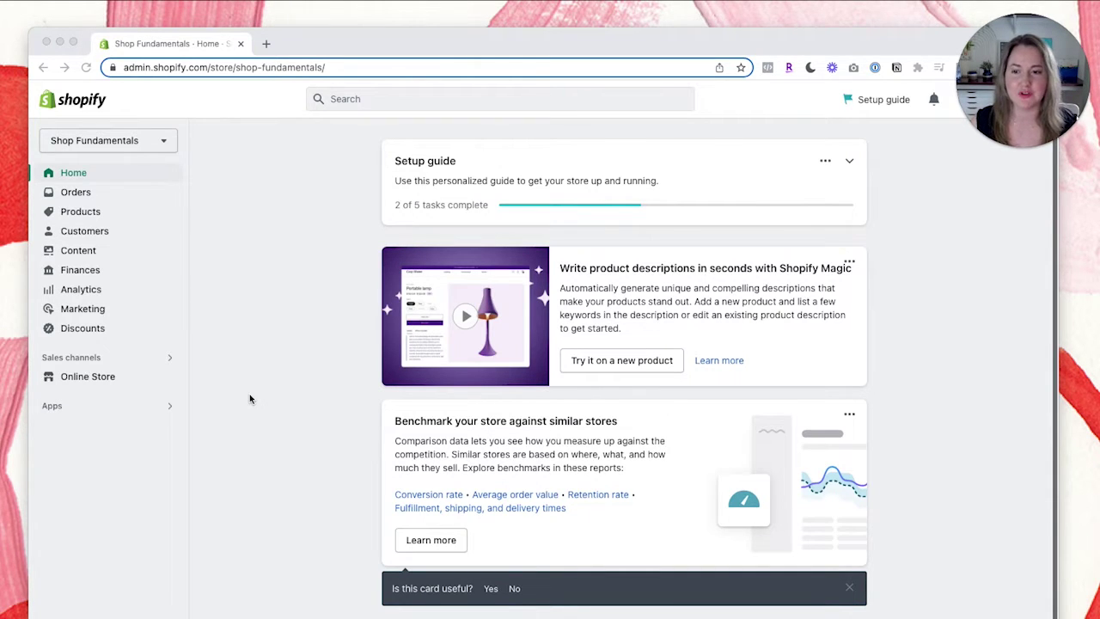
Search the Shopify App Store for 'printful' and add the Printful: Print on Demand app
{"action": "left_click", "coordinate": [90, 398]}
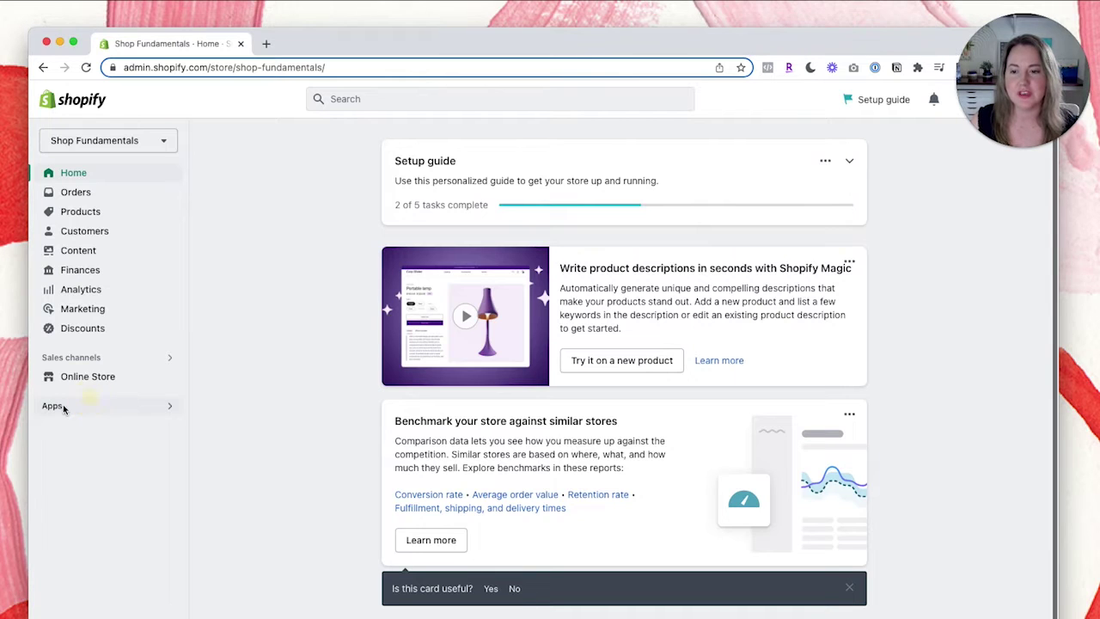
{"action": "left_click", "coordinate": [108, 408]}
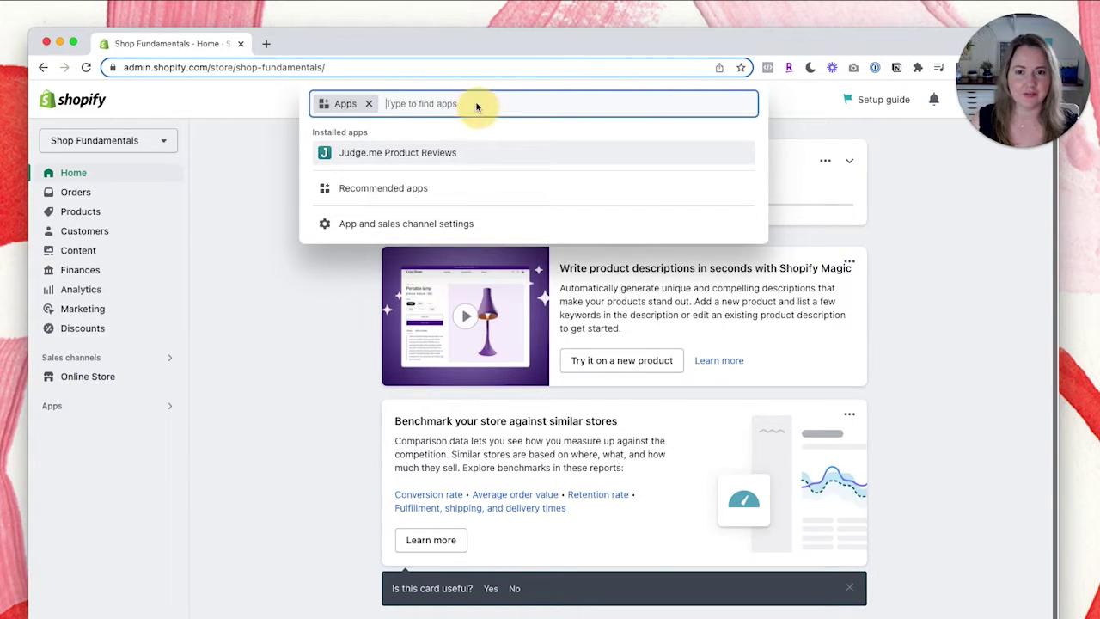
{"action": "type", "text": "printful"}
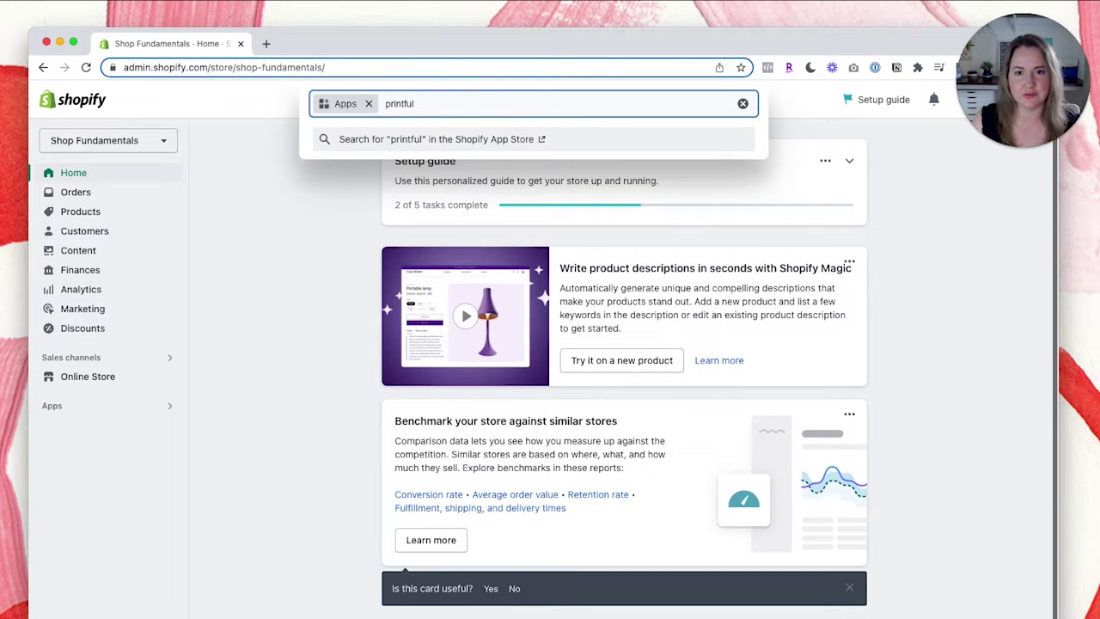
{"action": "left_click", "coordinate": [432, 140]}
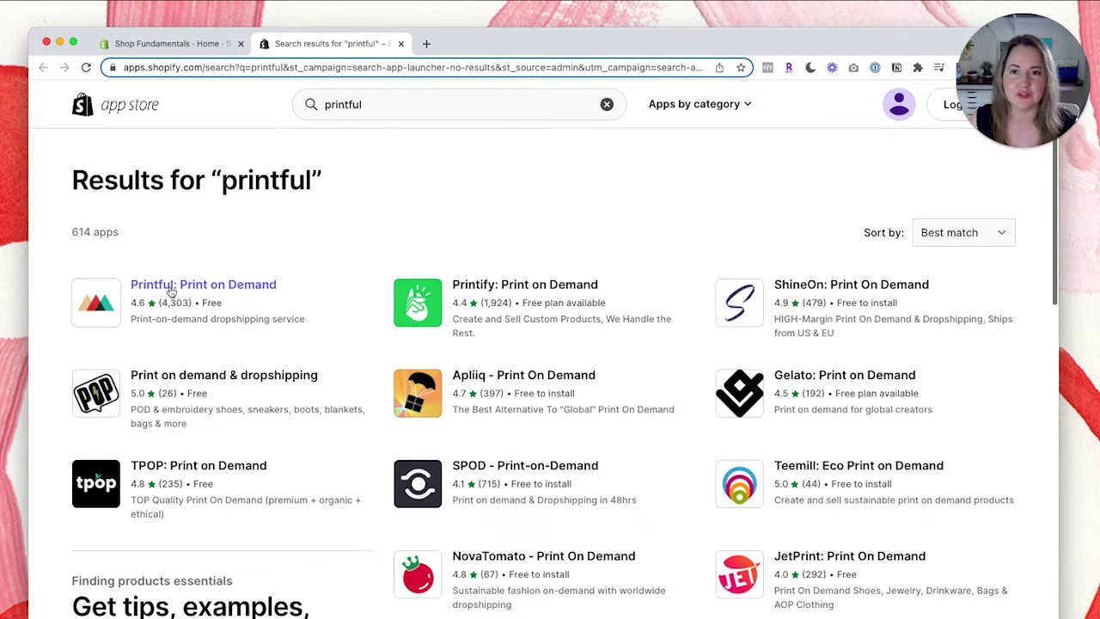
{"action": "left_click", "coordinate": [171, 292]}
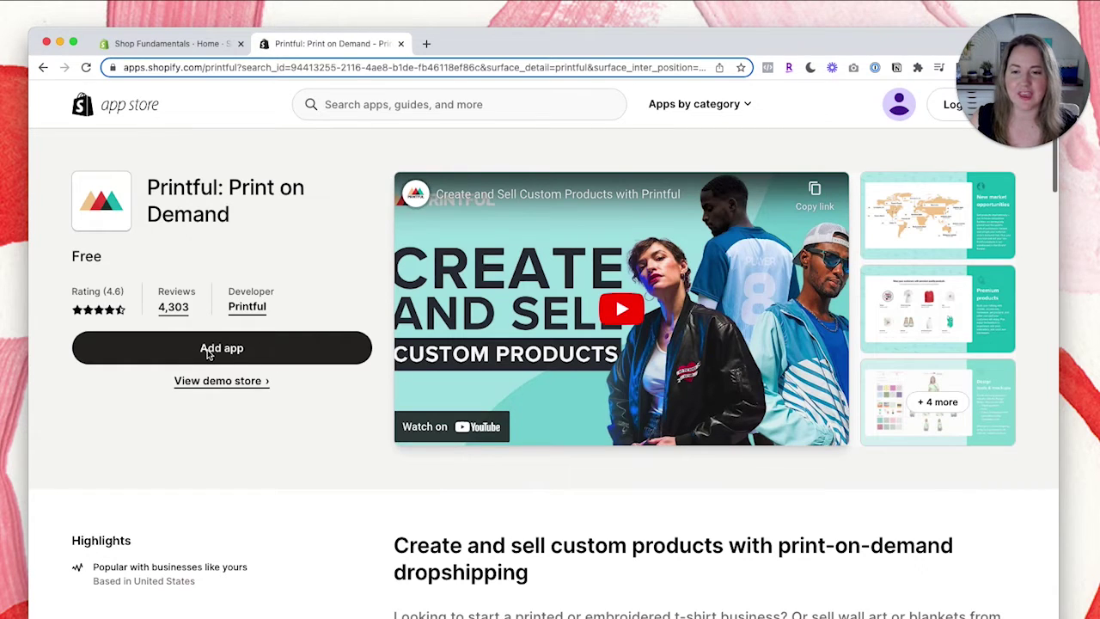
{"action": "left_click", "coordinate": [188, 352]}
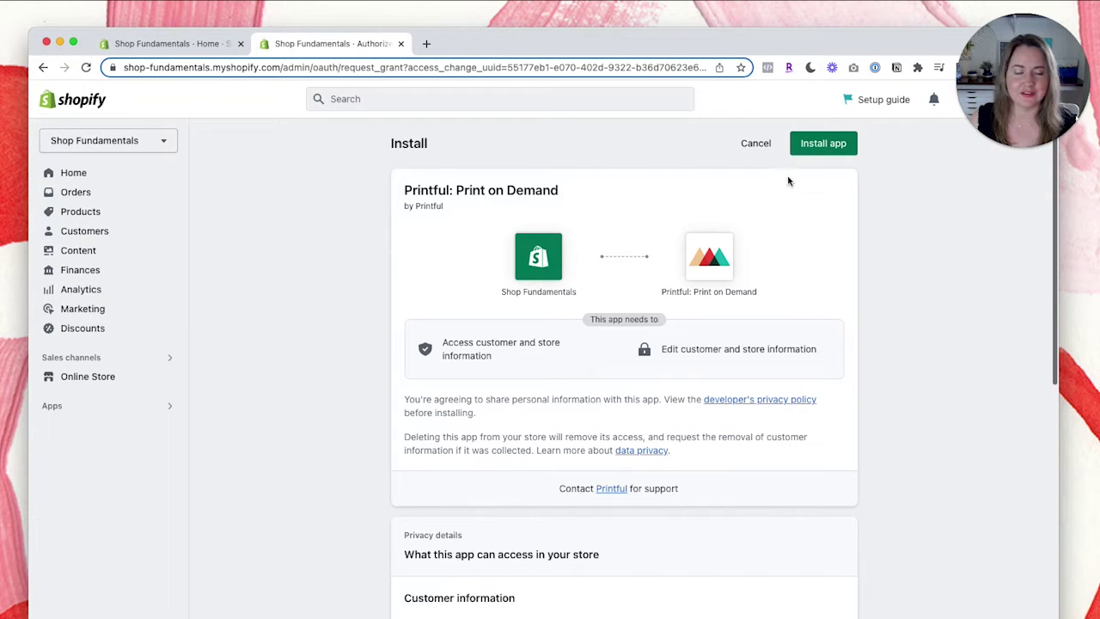
{"action": "left_click", "coordinate": [829, 148]}
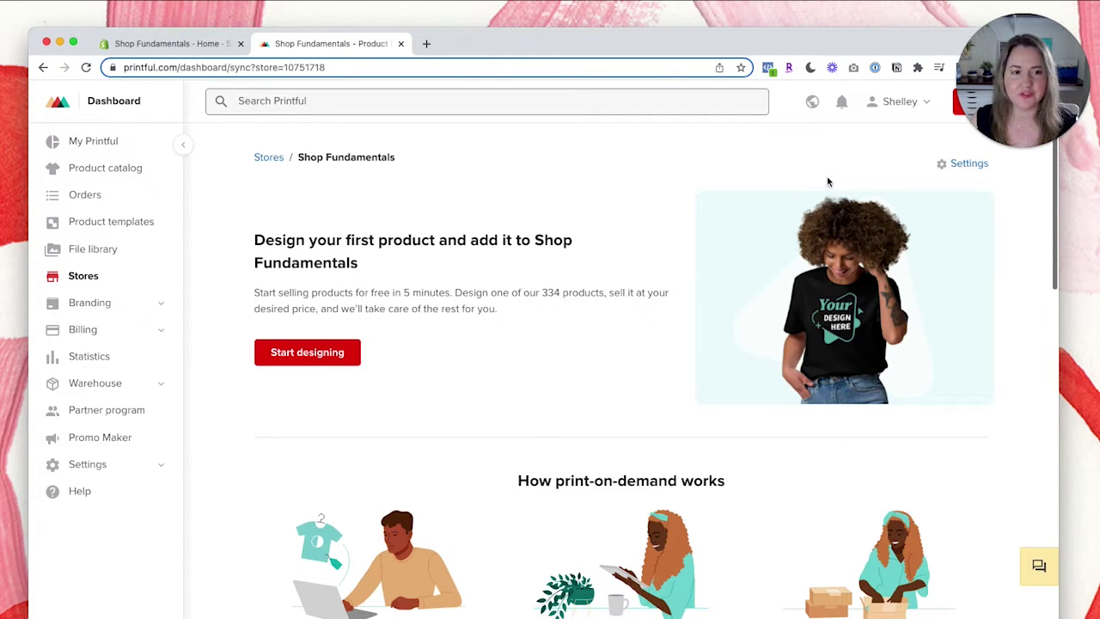
Check the connected store's settings, then return to the Shop Fundamentals store page
{"action": "left_click", "coordinate": [969, 165]}
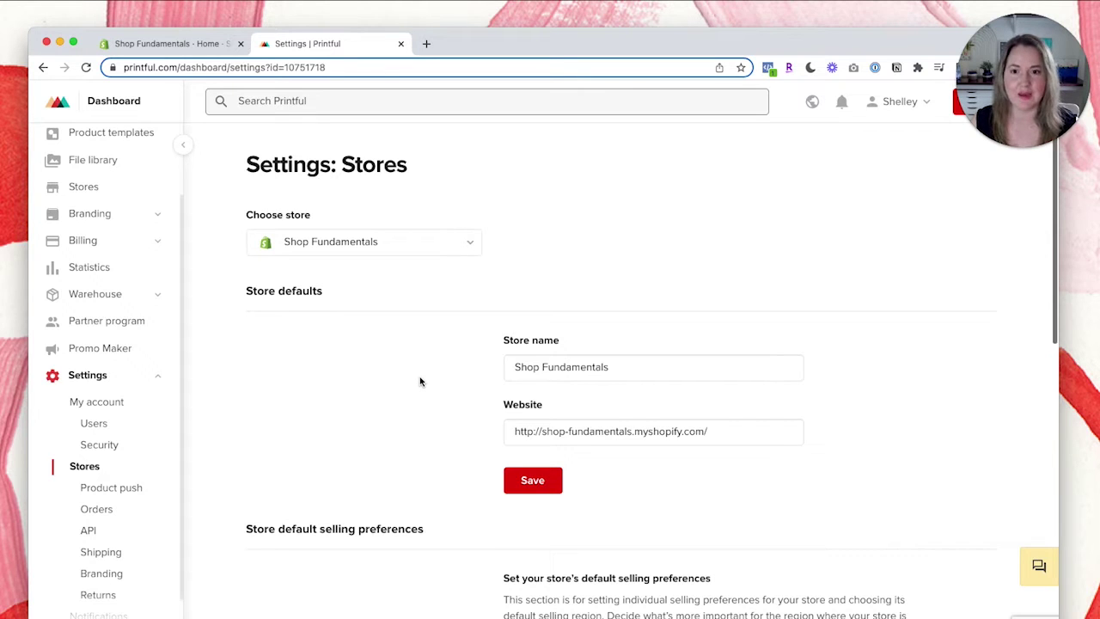
{"action": "left_click", "coordinate": [84, 186]}
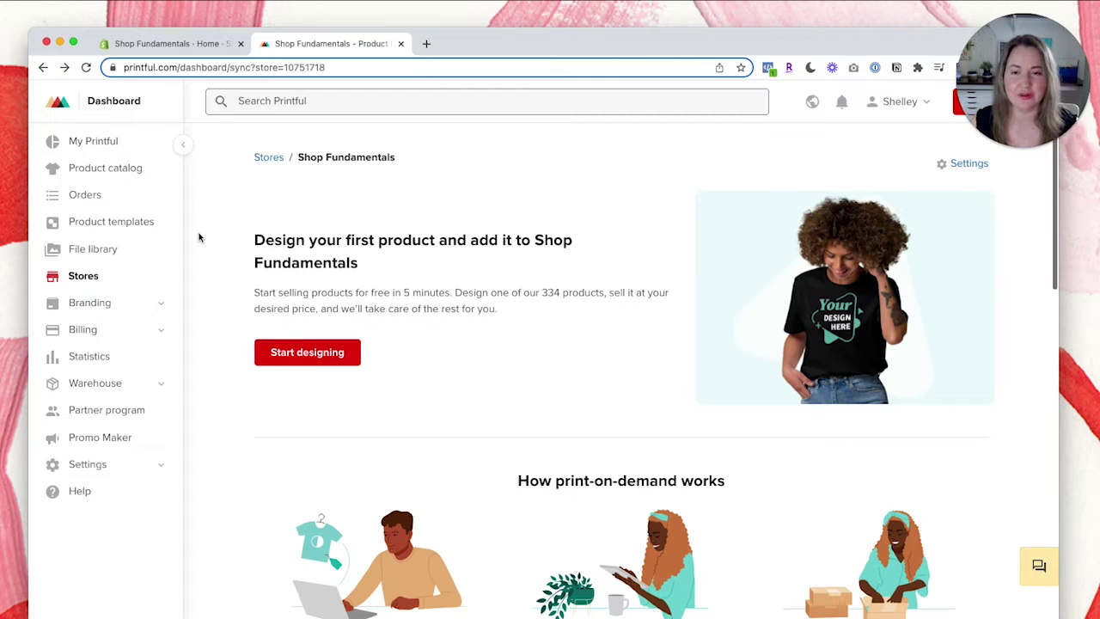
Browse the catalog's All hats section and open the Vintage Cap | Otto Cap 18-1248 page
{"action": "left_click", "coordinate": [135, 182]}
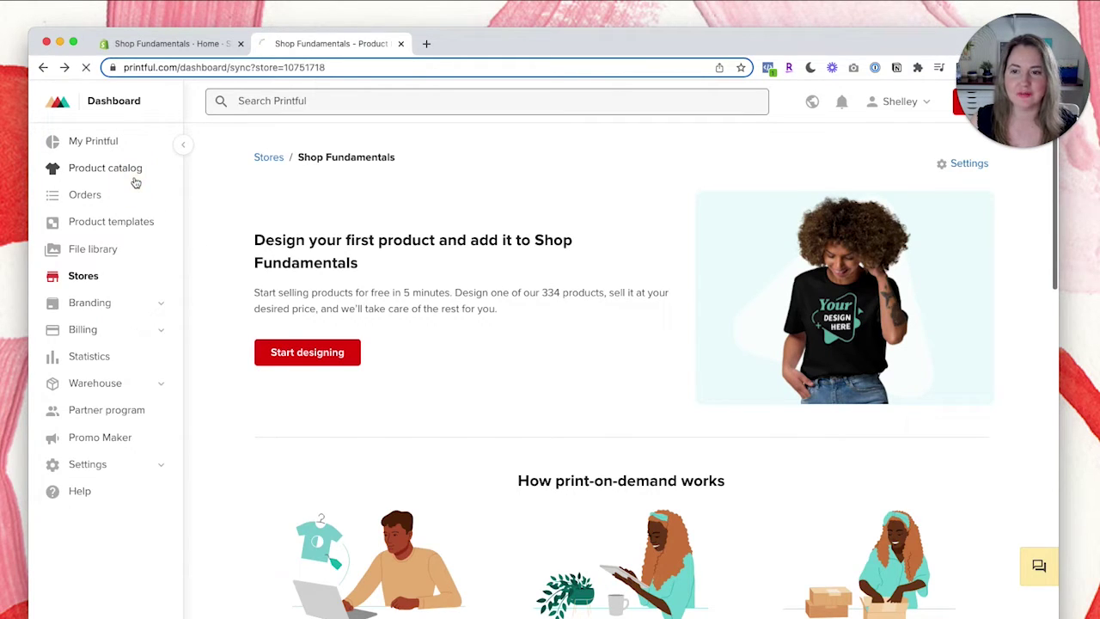
{"action": "scroll", "coordinate": [216, 275], "scroll_direction": "down", "scroll_amount": 4}
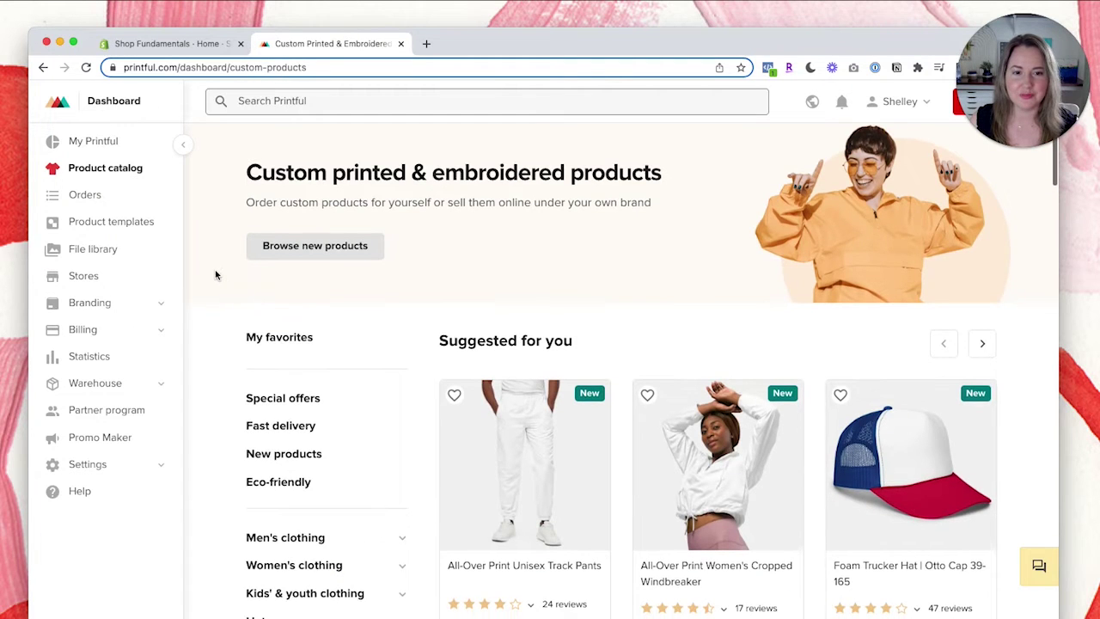
{"action": "scroll", "coordinate": [216, 275], "scroll_direction": "down", "scroll_amount": 3}
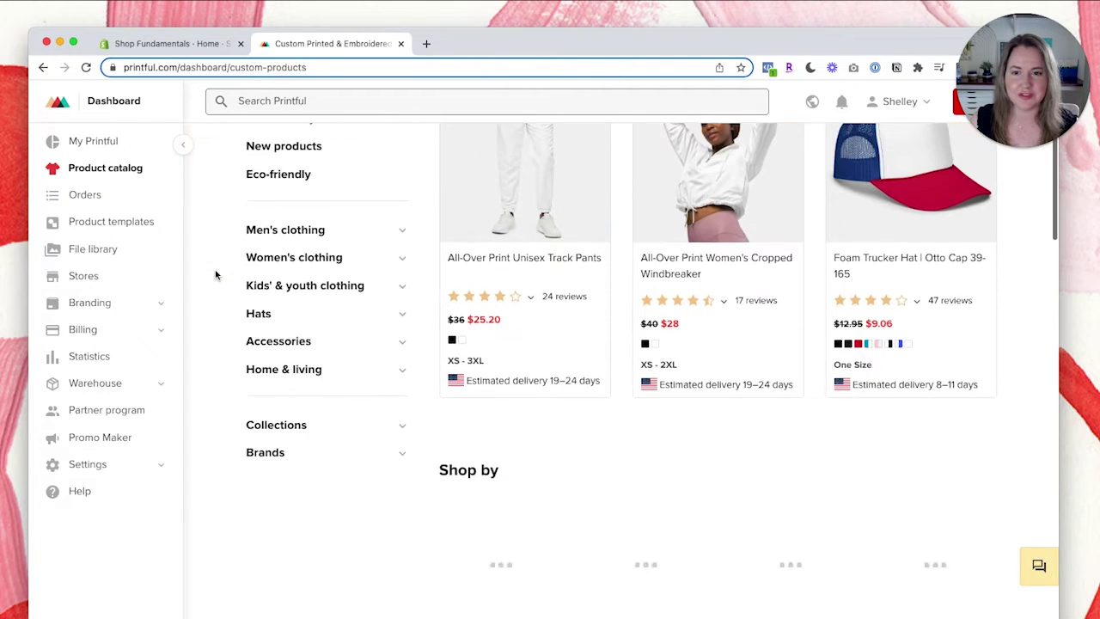
{"action": "left_click", "coordinate": [279, 318]}
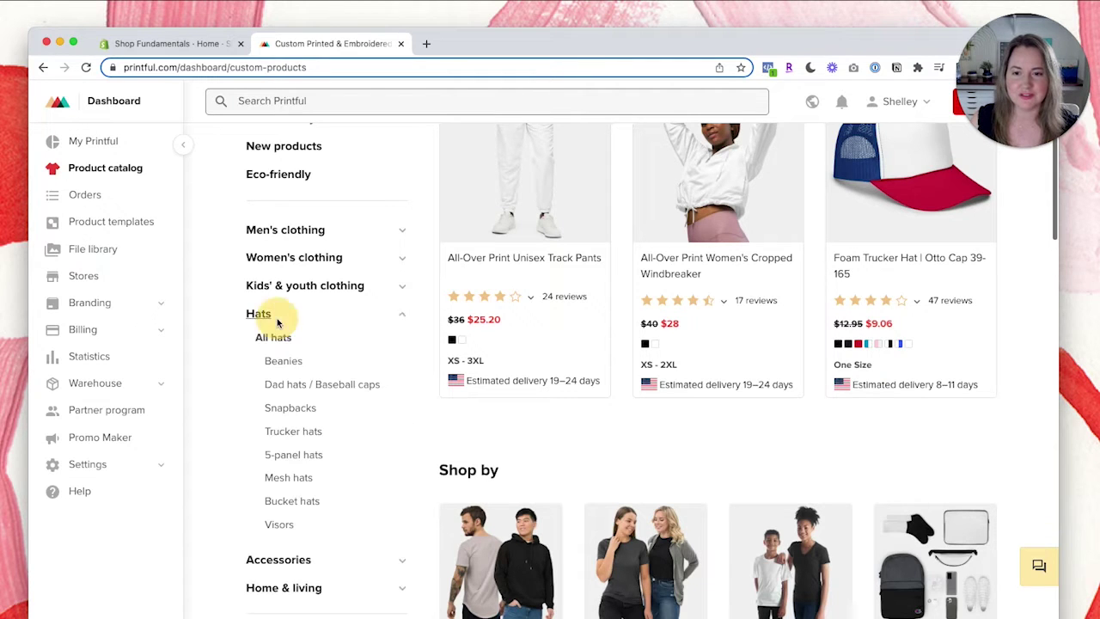
{"action": "left_click", "coordinate": [281, 346]}
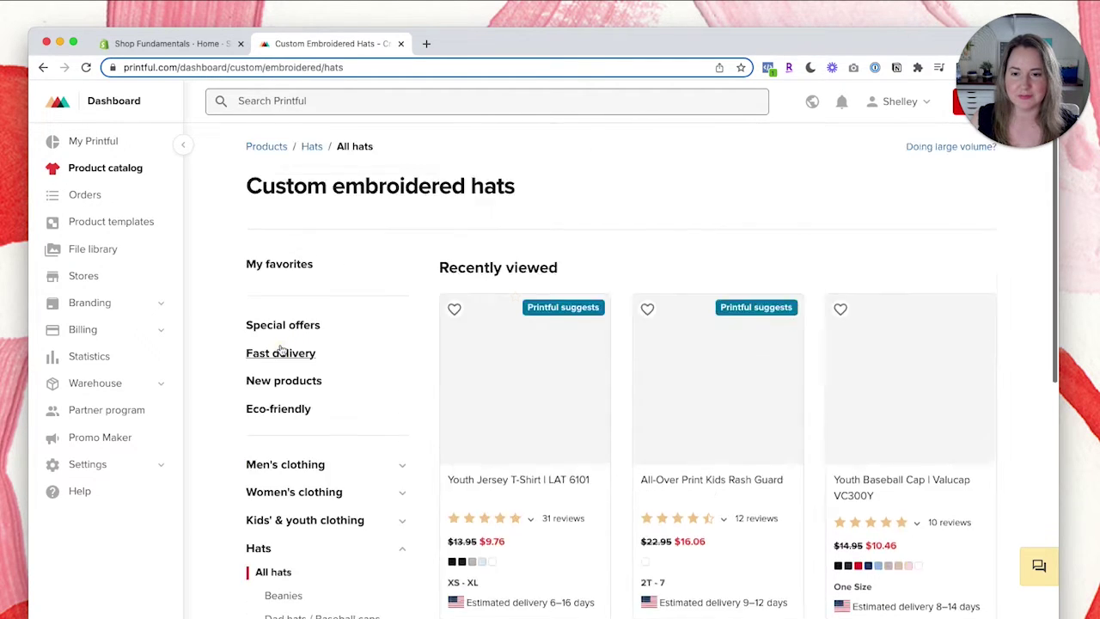
{"action": "left_click", "coordinate": [693, 218]}
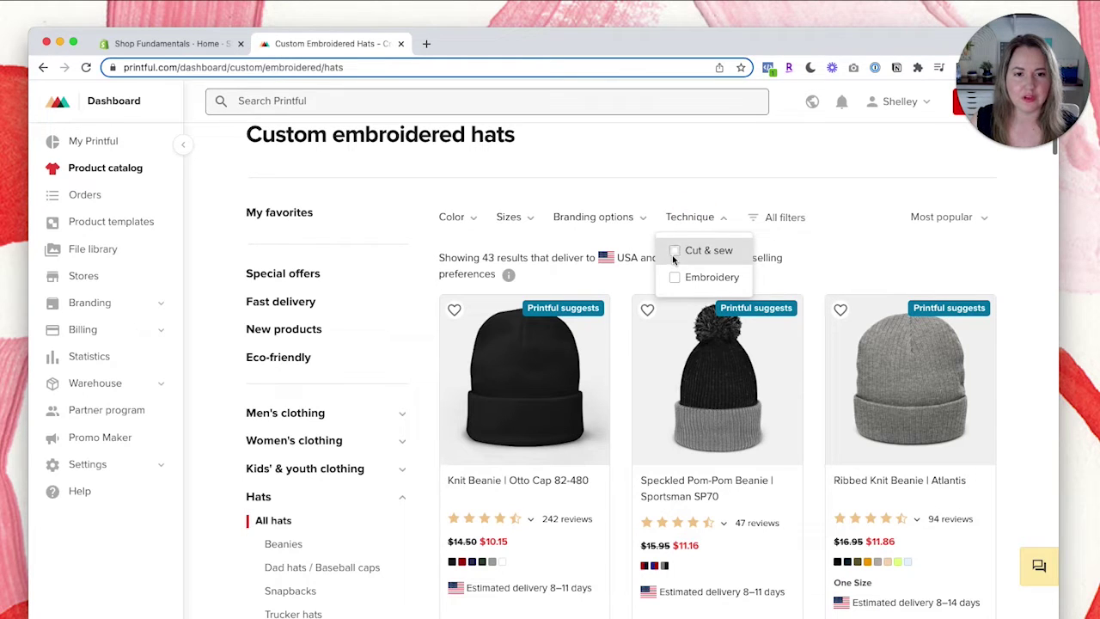
{"action": "left_click", "coordinate": [719, 221]}
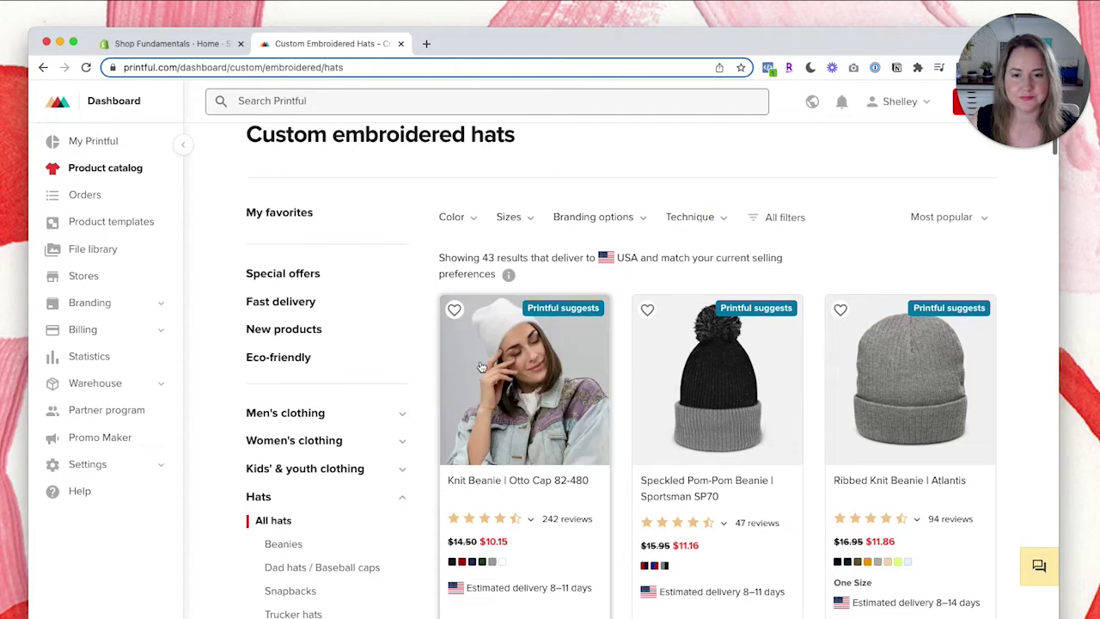
{"action": "scroll", "coordinate": [366, 398], "scroll_direction": "down", "scroll_amount": 10}
{"action": "scroll", "coordinate": [367, 398], "scroll_direction": "up", "scroll_amount": 5}
{"action": "scroll", "coordinate": [366, 398], "scroll_direction": "up", "scroll_amount": 3}
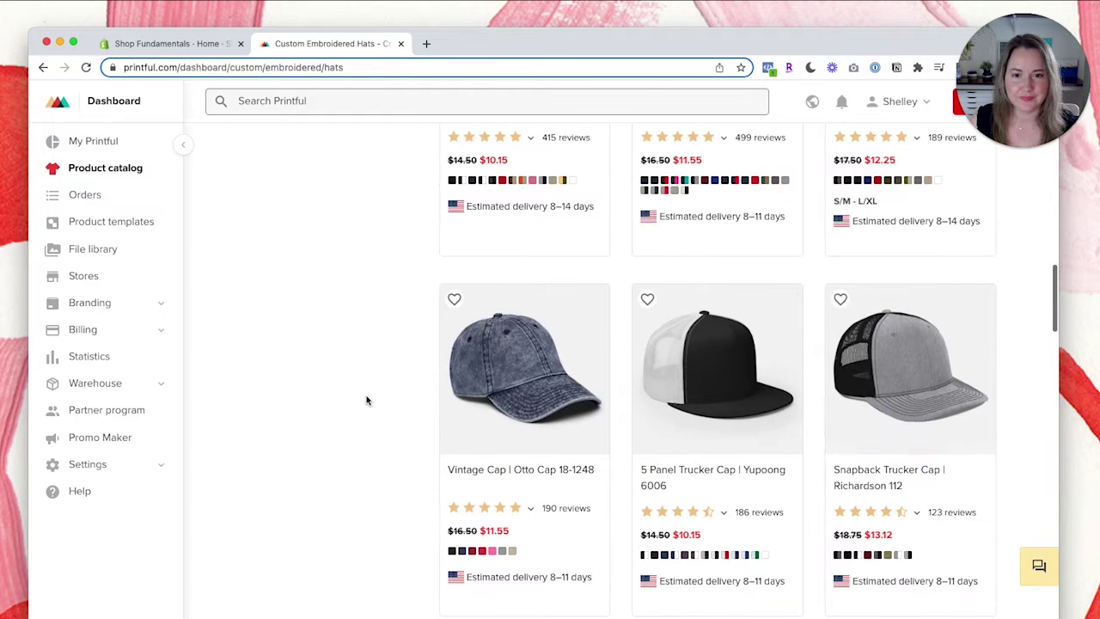
{"action": "left_click", "coordinate": [512, 386]}
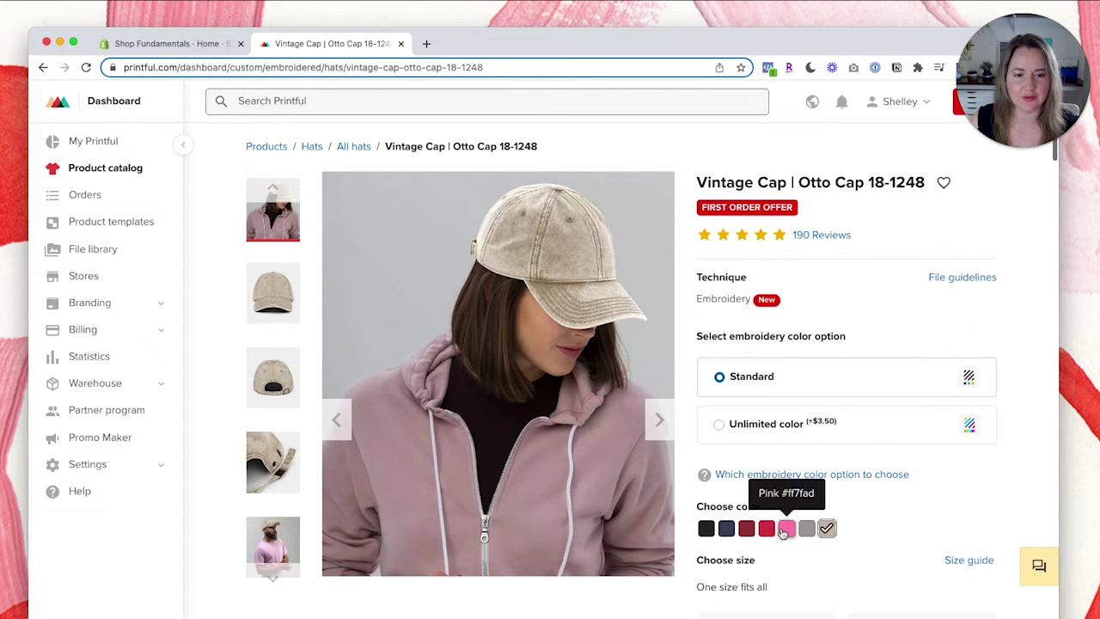
Preview the cap in pink and navy, then choose maroon
{"action": "left_click", "coordinate": [784, 529]}
{"action": "left_click", "coordinate": [726, 530]}
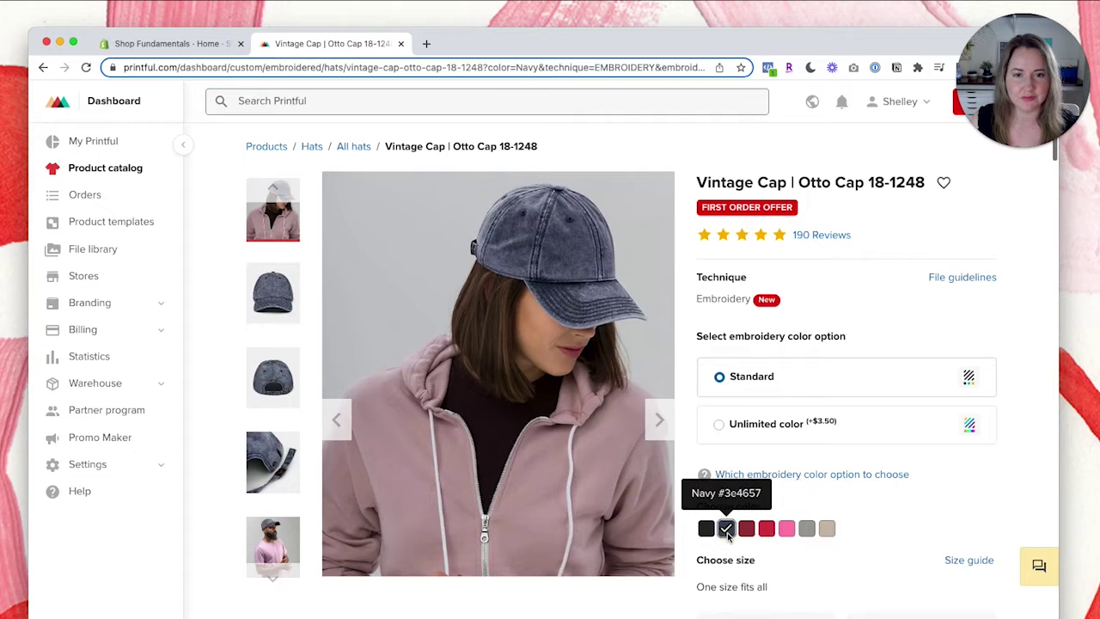
{"action": "left_click", "coordinate": [746, 529]}
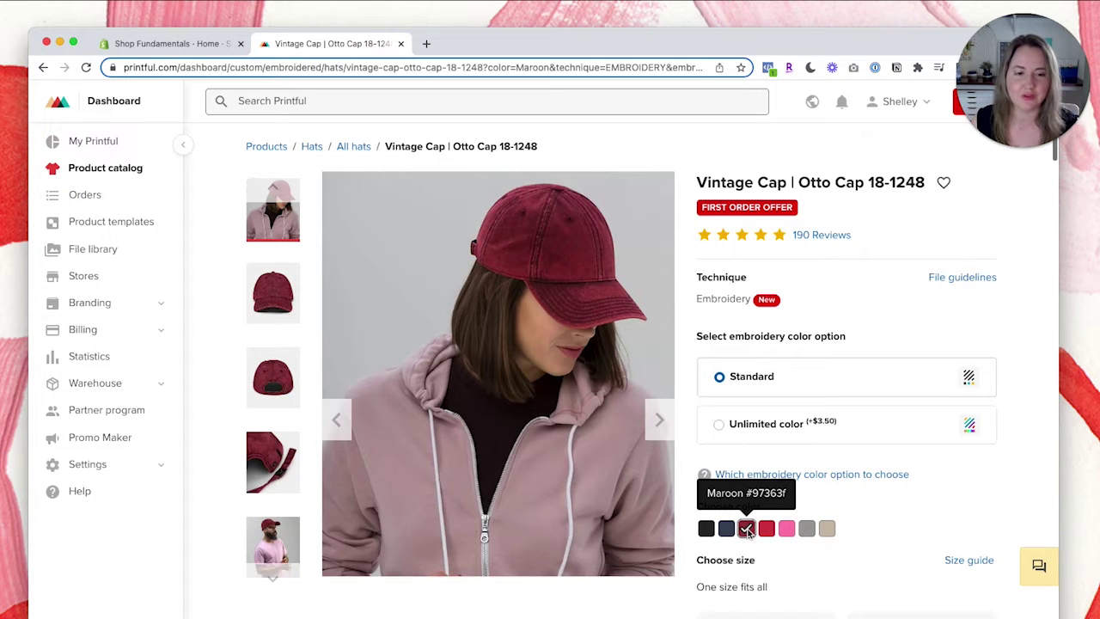
Review the $11.55 price and 9–12 day US delivery estimate, then start a product template
{"action": "scroll", "coordinate": [789, 561], "scroll_direction": "down", "scroll_amount": 1}
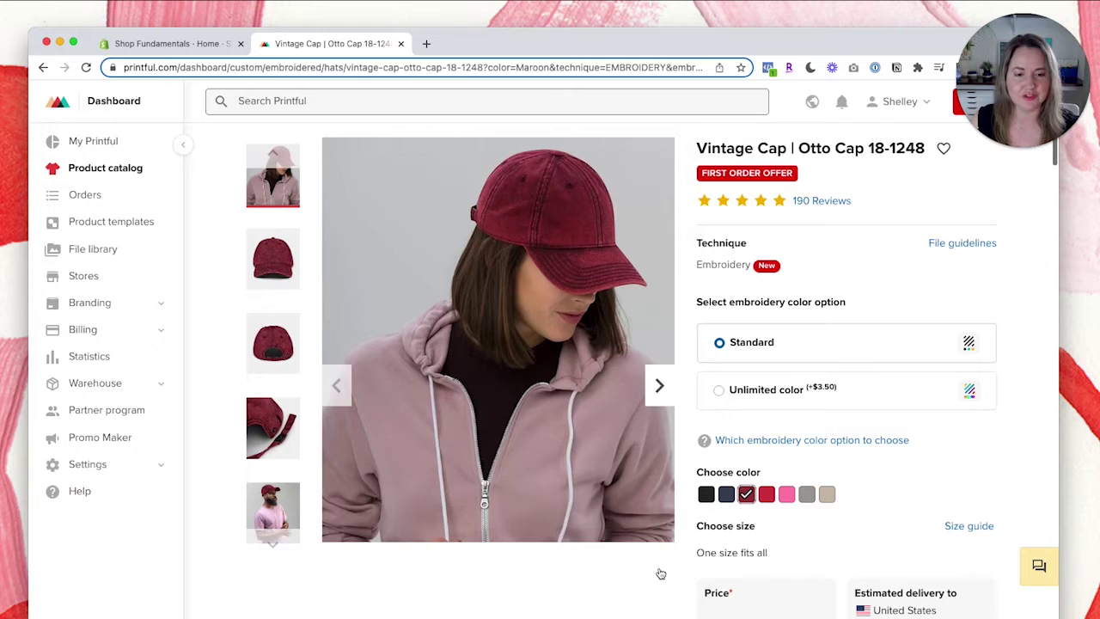
{"action": "scroll", "coordinate": [659, 573], "scroll_direction": "down", "scroll_amount": 2}
{"action": "scroll", "coordinate": [659, 572], "scroll_direction": "down", "scroll_amount": 1}
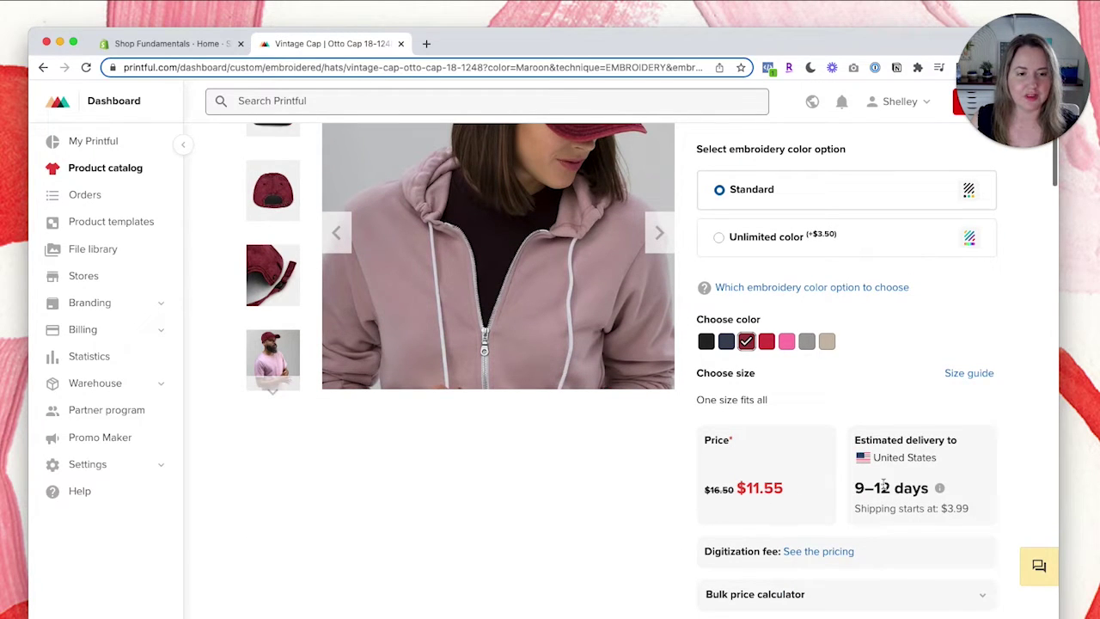
{"action": "mouse_move", "coordinate": [939, 490]}
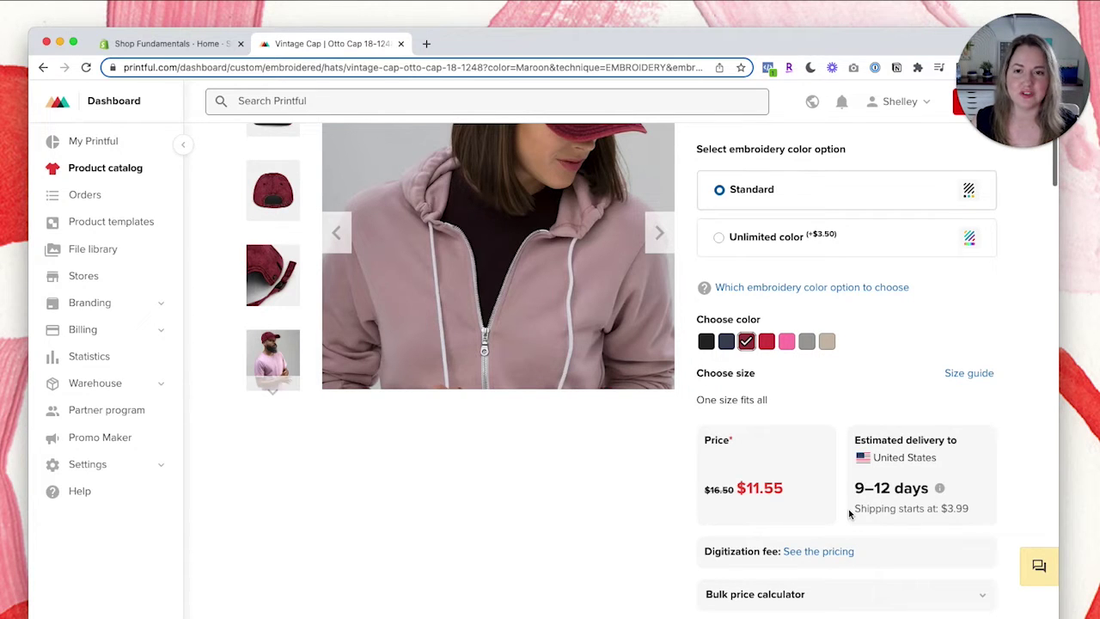
{"action": "scroll", "coordinate": [849, 510], "scroll_direction": "down", "scroll_amount": 3}
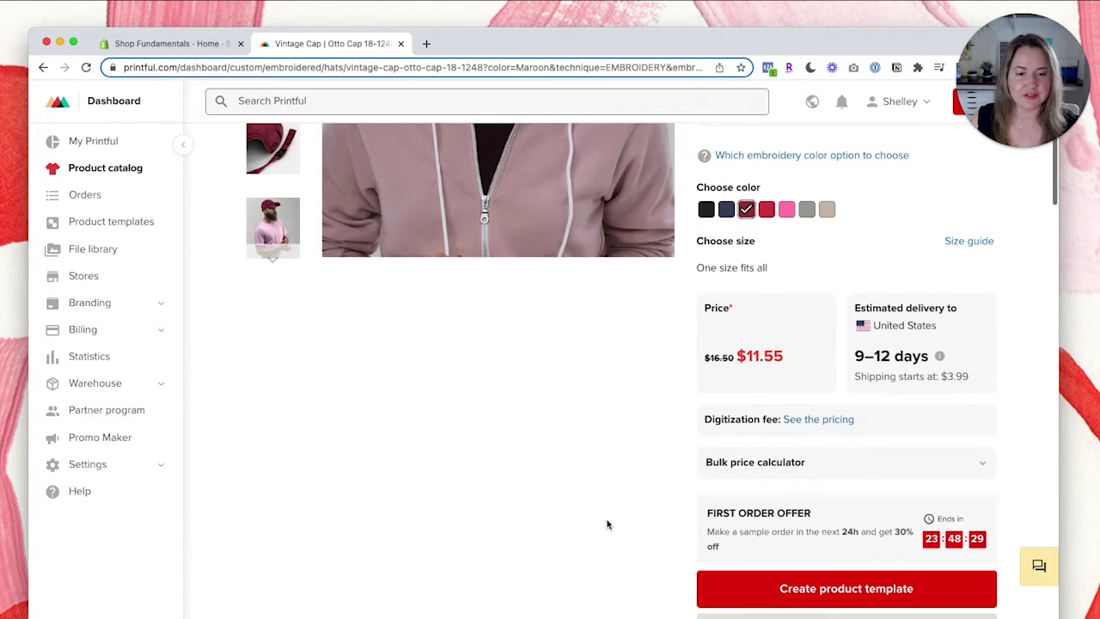
{"action": "left_click", "coordinate": [779, 601]}
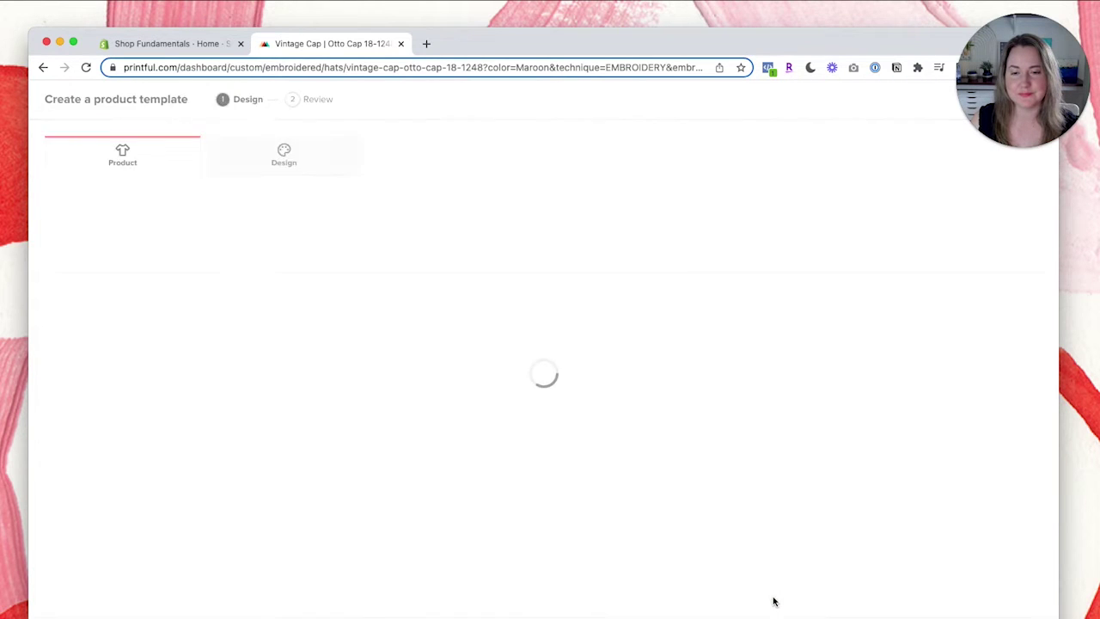
Keep navy as the template's only colour and open the file library for the cap front
{"action": "left_click", "coordinate": [94, 569]}
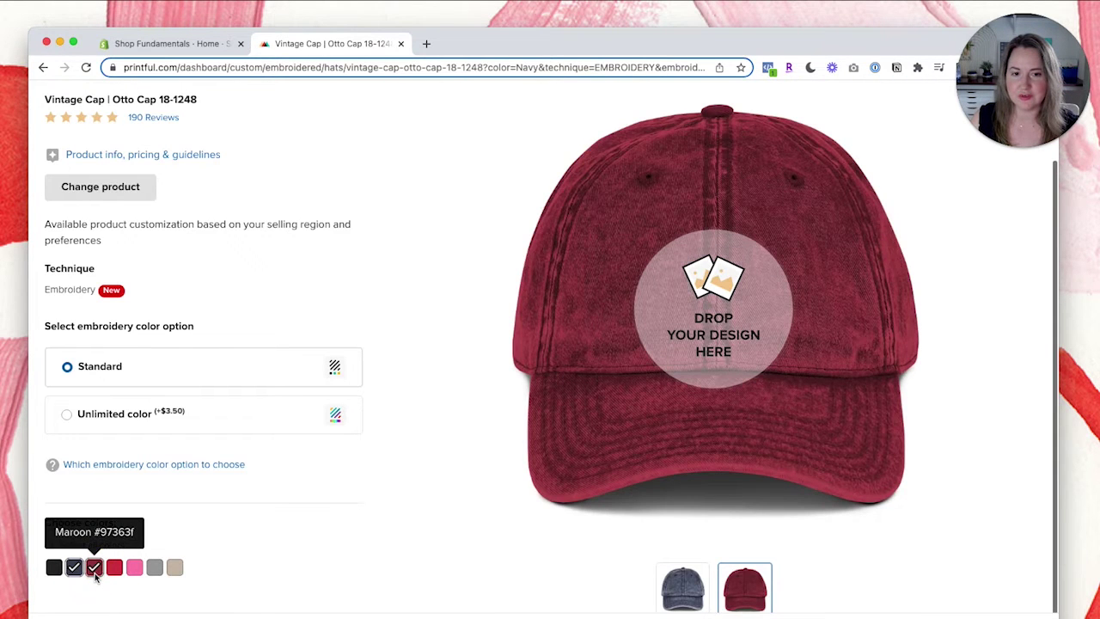
{"action": "left_click", "coordinate": [95, 572]}
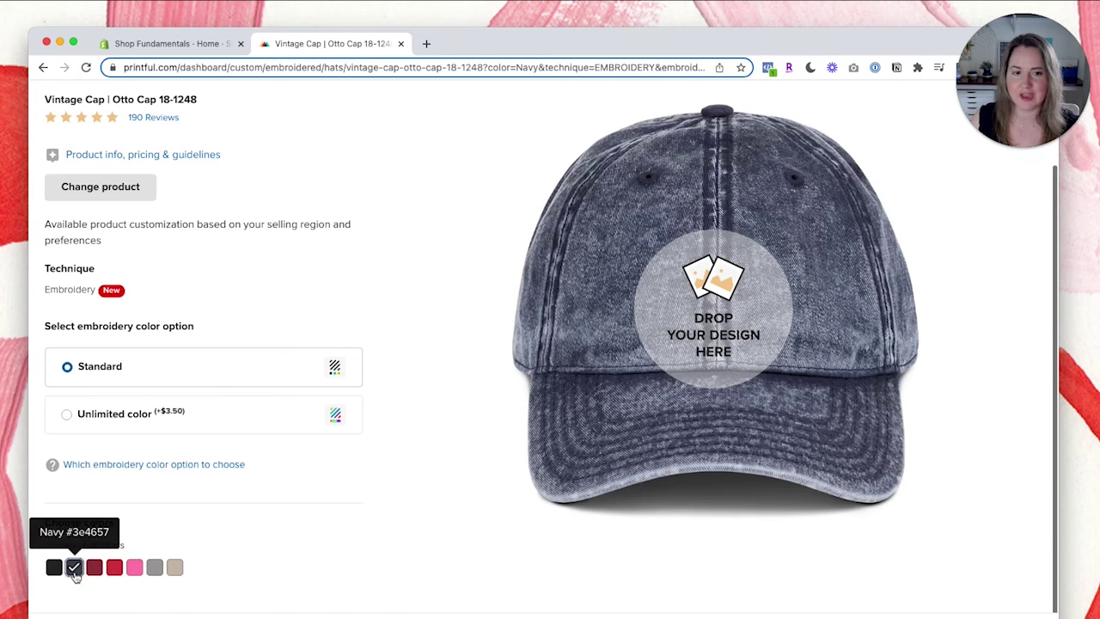
{"action": "scroll", "coordinate": [283, 544], "scroll_direction": "up", "scroll_amount": 1}
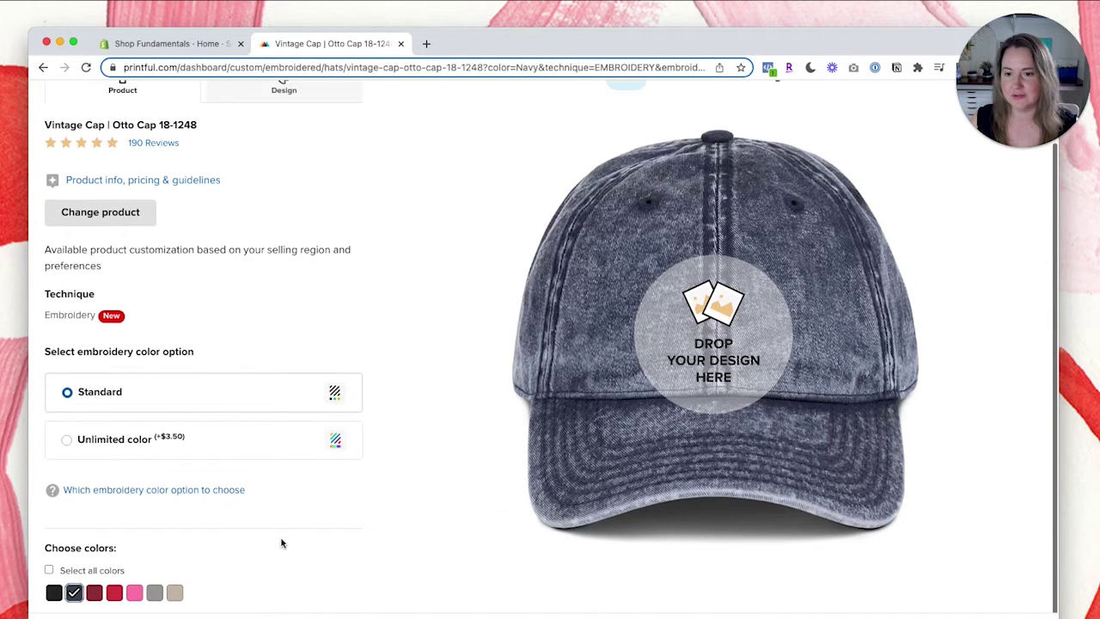
{"action": "scroll", "coordinate": [281, 543], "scroll_direction": "up", "scroll_amount": 3}
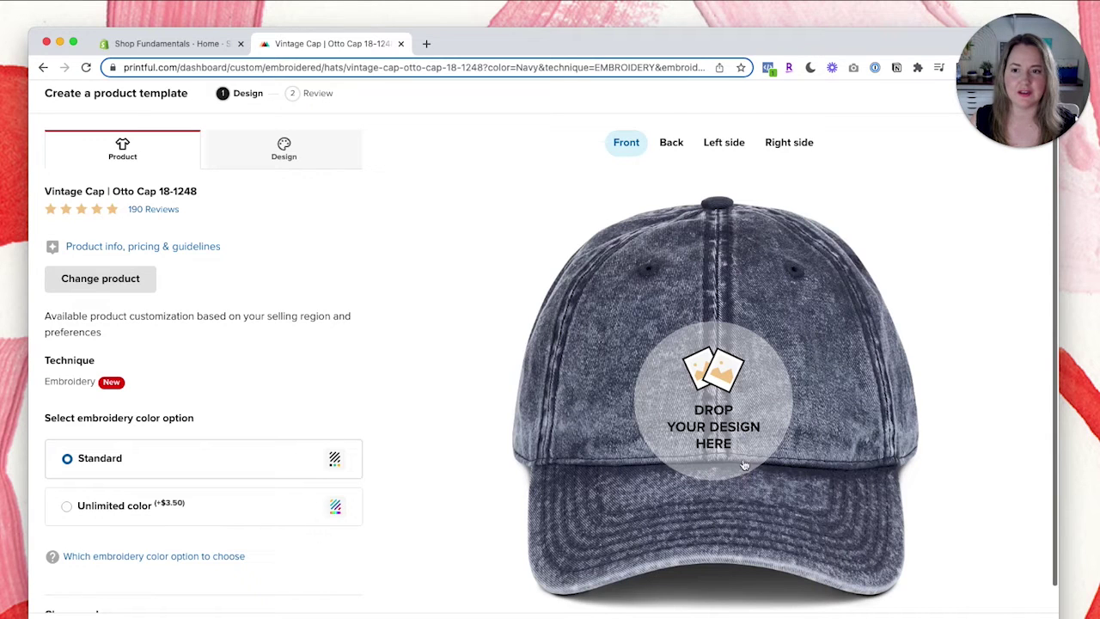
{"action": "left_click", "coordinate": [708, 386]}
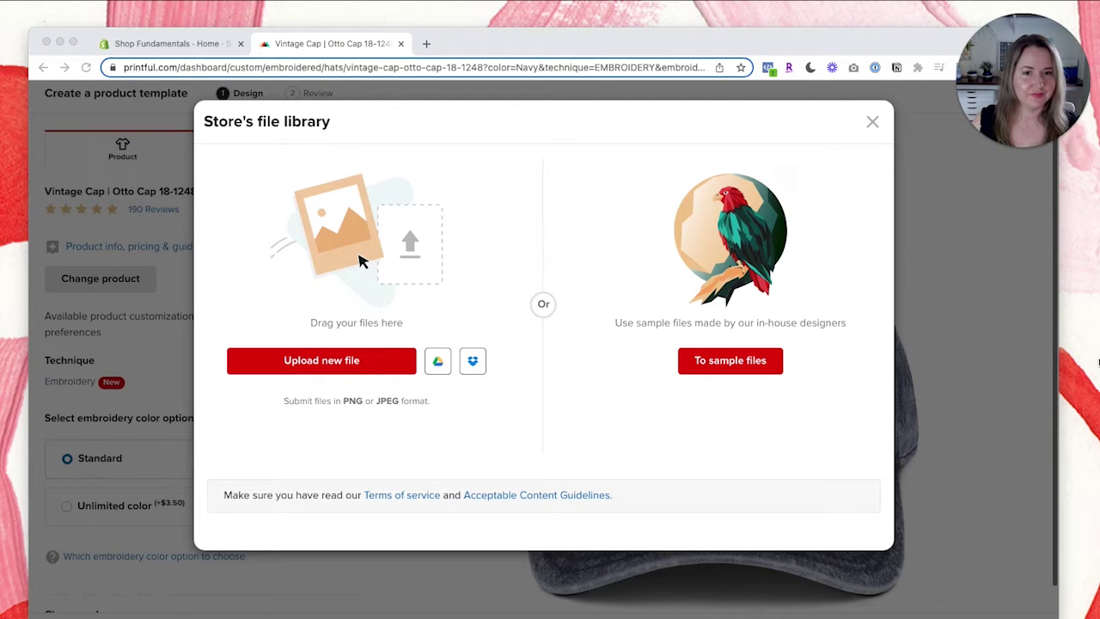
Upload icon-smile.png and apply it to the front of the cap
{"action": "left_click_drag", "start_coordinate": [1098, 361], "coordinate": [380, 321]}
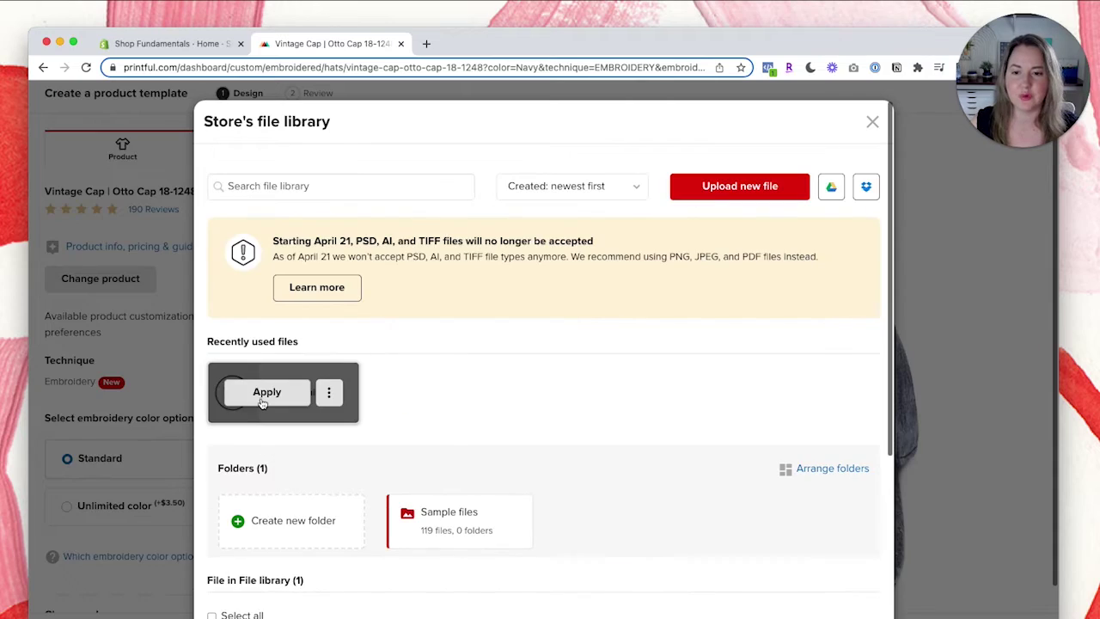
{"action": "left_click", "coordinate": [264, 394]}
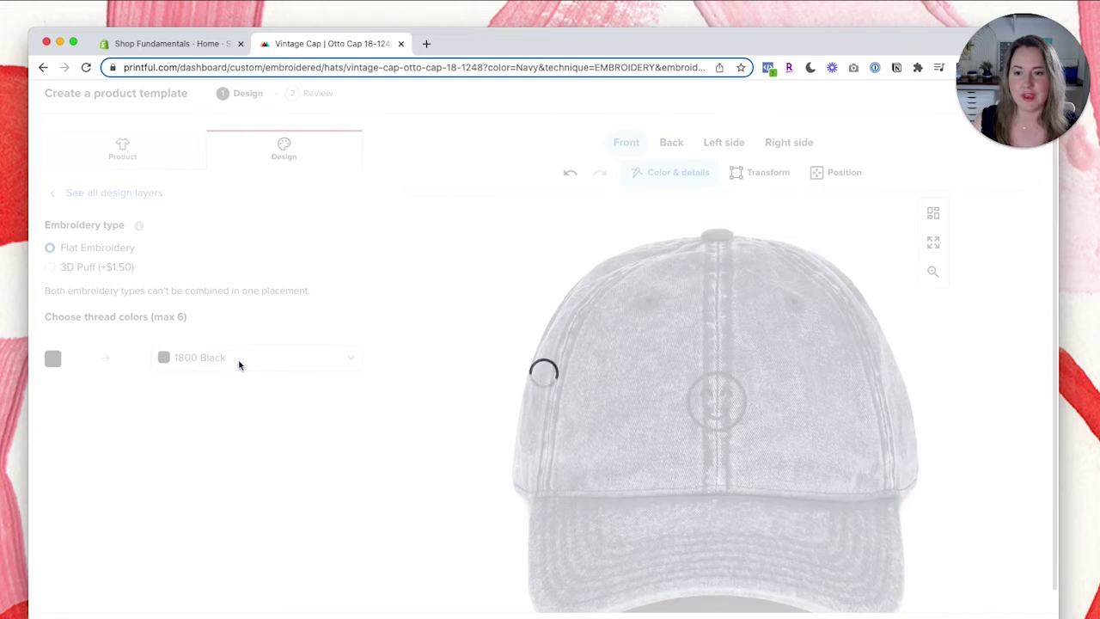
Set the front smiley to 1801 White thread and enlarge it on the cap
{"action": "left_click", "coordinate": [250, 367]}
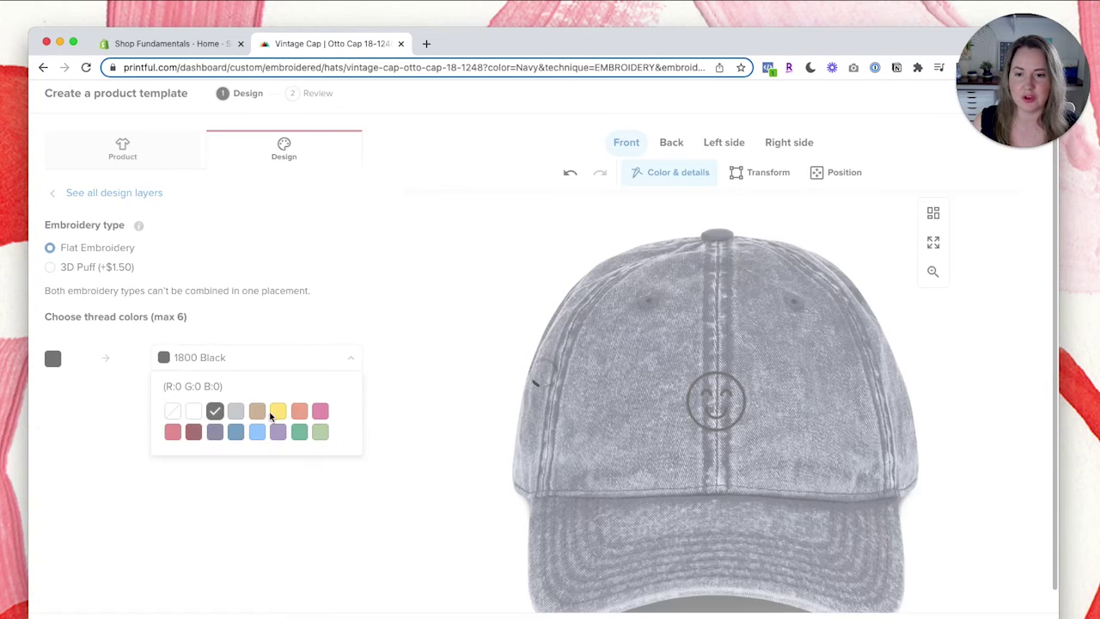
{"action": "left_click", "coordinate": [193, 411]}
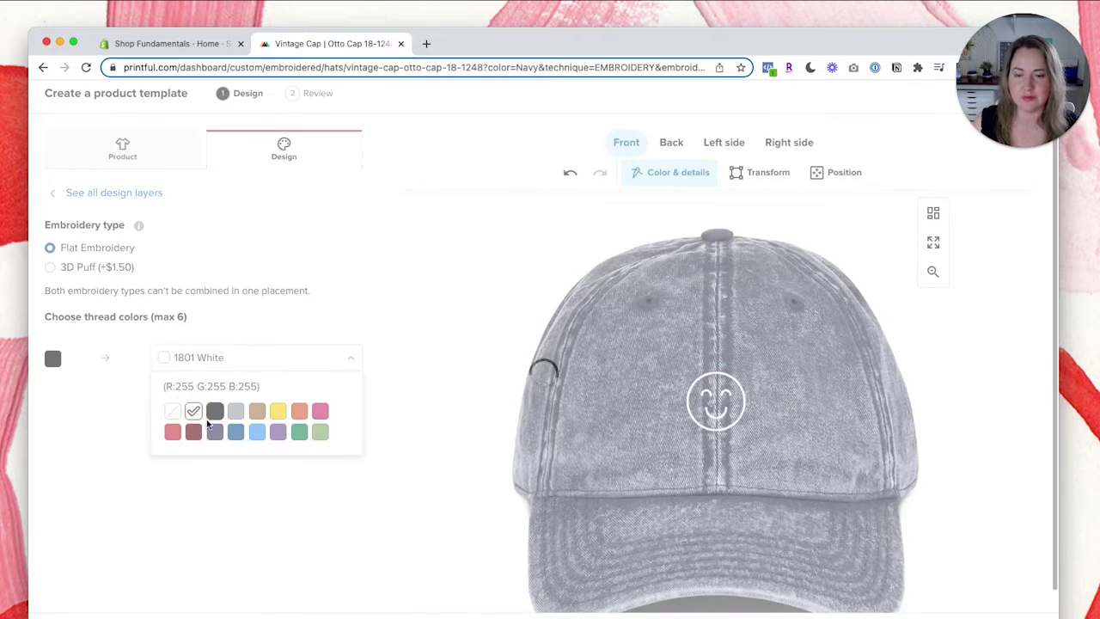
{"action": "left_click", "coordinate": [395, 421]}
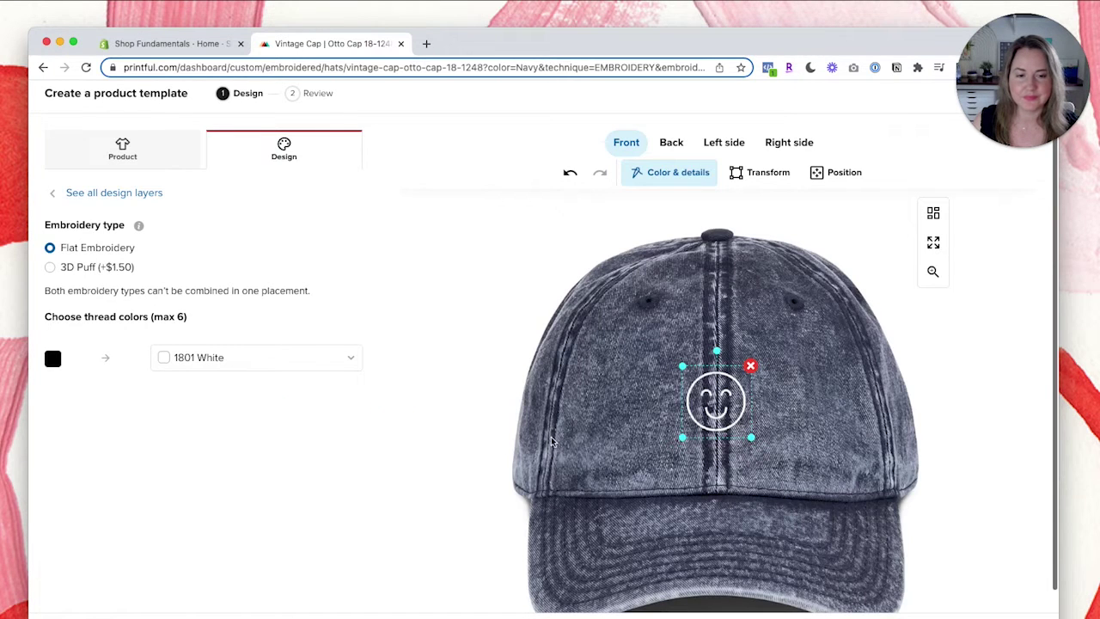
{"action": "mouse_move", "coordinate": [752, 438]}
{"action": "left_mouse_down"}
{"action": "mouse_move", "coordinate": [872, 521]}
{"action": "mouse_move", "coordinate": [813, 459]}
{"action": "mouse_move", "coordinate": [829, 483]}
{"action": "mouse_move", "coordinate": [799, 482]}
{"action": "mouse_move", "coordinate": [781, 449]}
{"action": "mouse_move", "coordinate": [738, 424]}
{"action": "left_mouse_up"}
{"action": "left_click", "coordinate": [480, 402]}
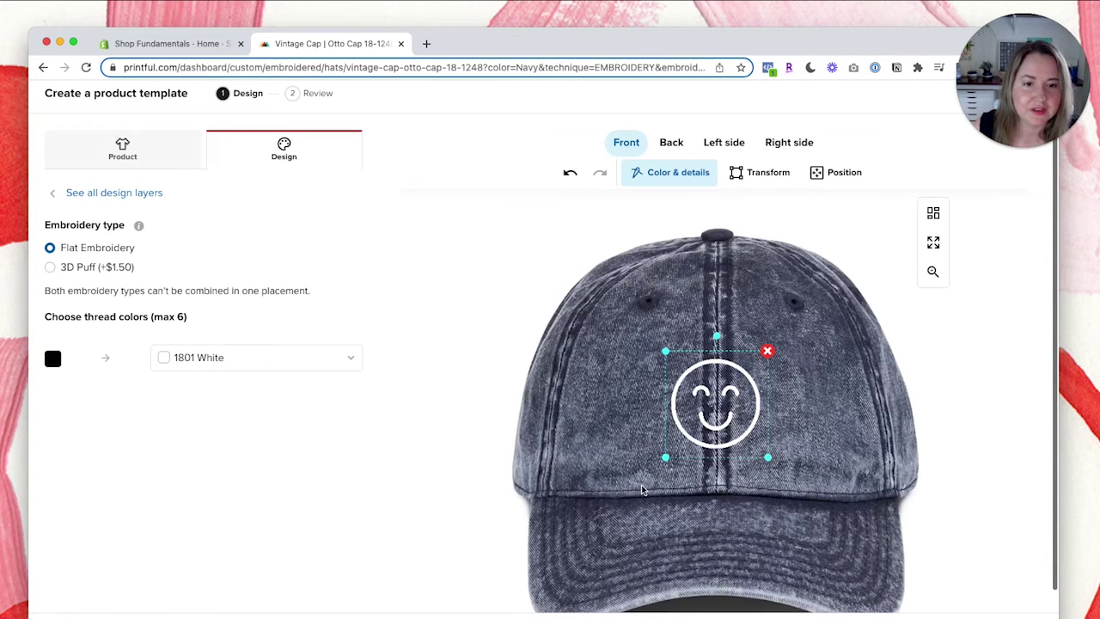
{"action": "left_click", "coordinate": [628, 443]}
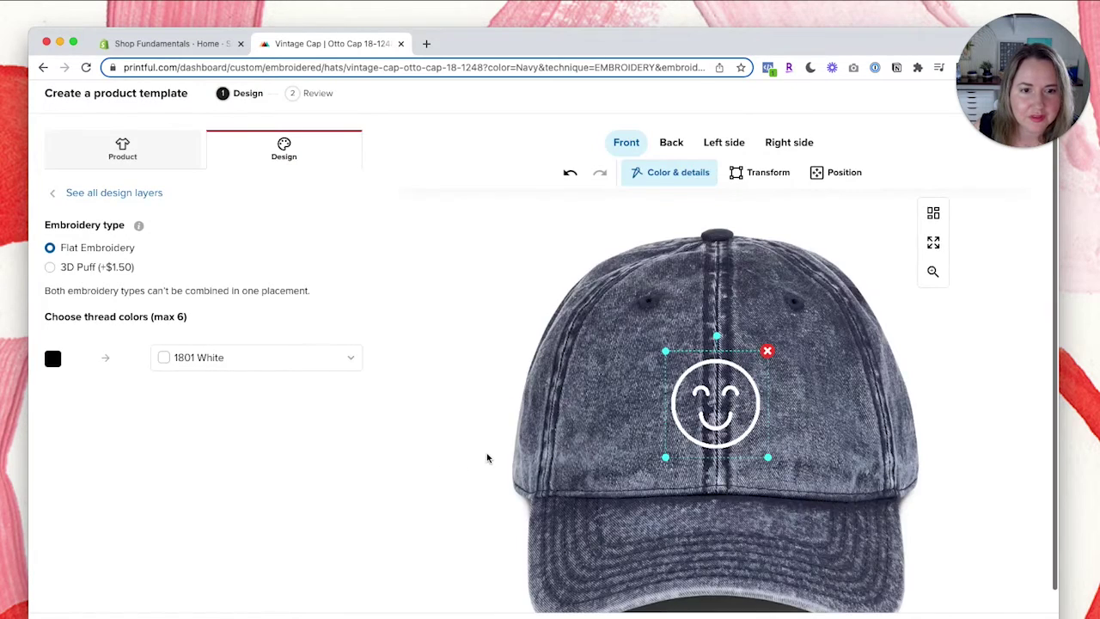
{"action": "scroll", "coordinate": [487, 457], "scroll_direction": "down", "scroll_amount": 2}
{"action": "scroll", "coordinate": [486, 458], "scroll_direction": "up", "scroll_amount": 2}
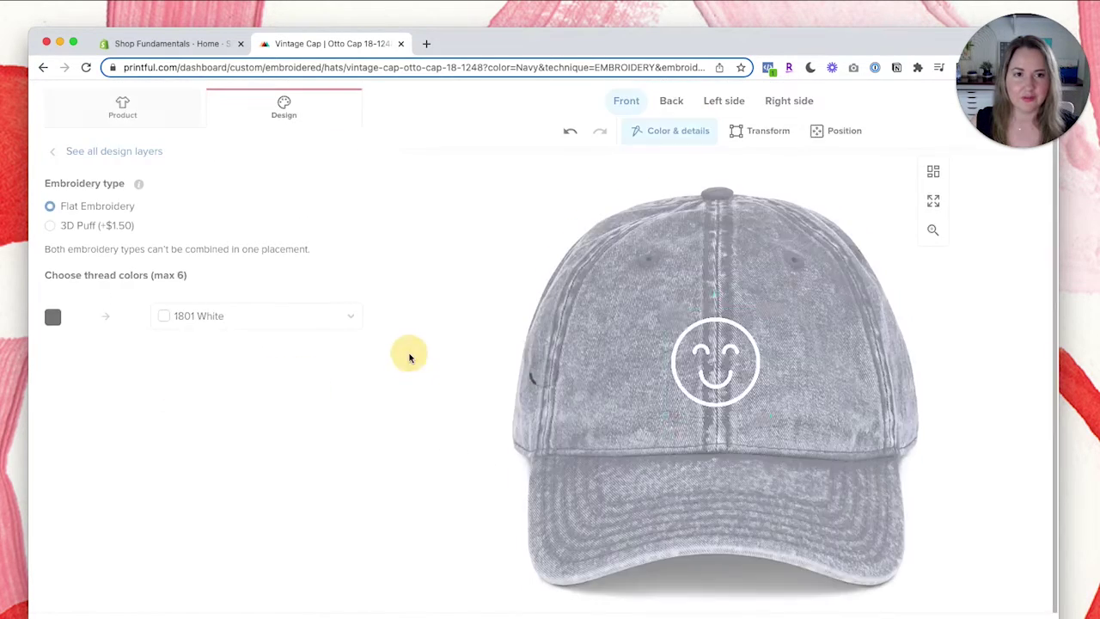
Upload icon-sparkle.png and apply it to the back of the cap
{"action": "left_click", "coordinate": [674, 124]}
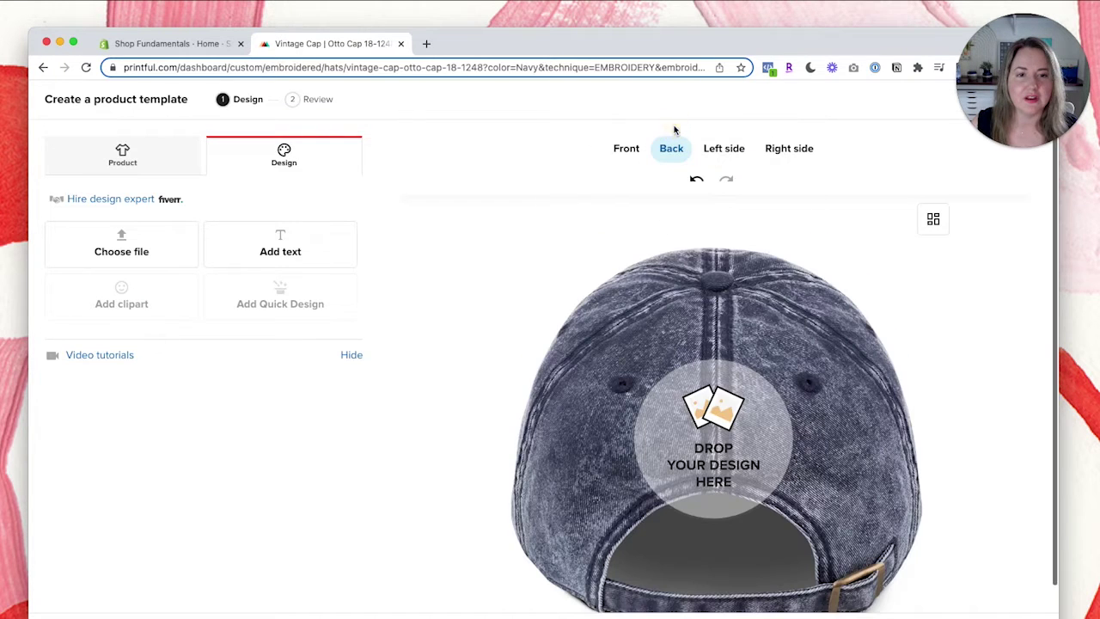
{"action": "left_click", "coordinate": [701, 411]}
{"action": "left_click_drag", "start_coordinate": [1083, 422], "coordinate": [545, 409]}
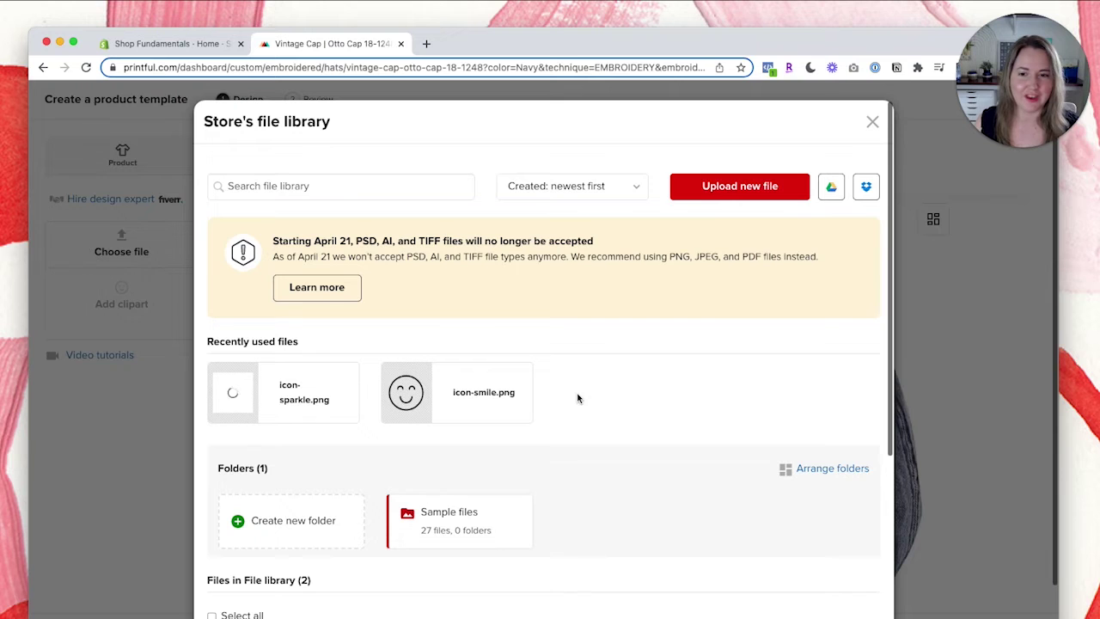
{"action": "mouse_move", "coordinate": [258, 398]}
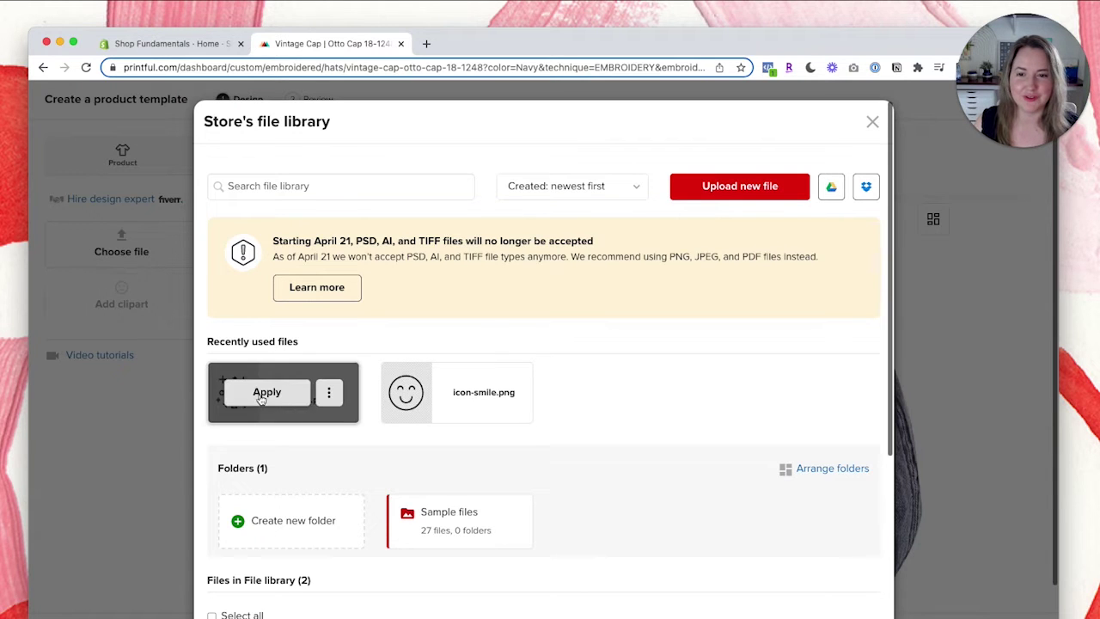
{"action": "left_click", "coordinate": [266, 394]}
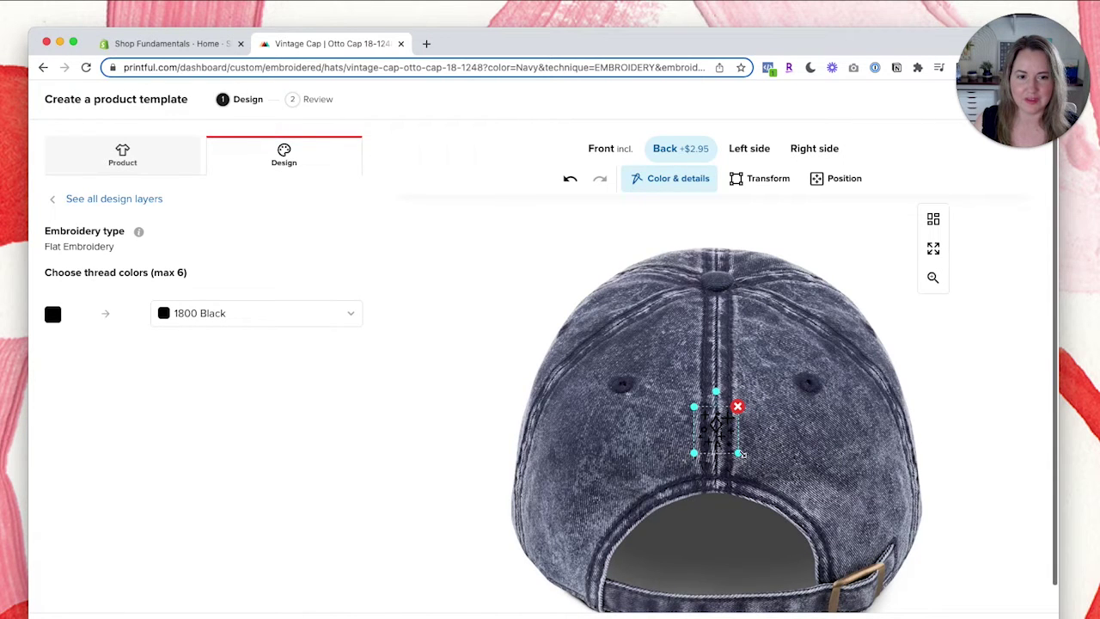
Enlarge the back sparkle, set it to 1801 White thread, then remove it
{"action": "mouse_move", "coordinate": [740, 453]}
{"action": "left_mouse_down"}
{"action": "mouse_move", "coordinate": [773, 460]}
{"action": "mouse_move", "coordinate": [746, 461]}
{"action": "left_mouse_up"}
{"action": "left_click", "coordinate": [232, 313]}
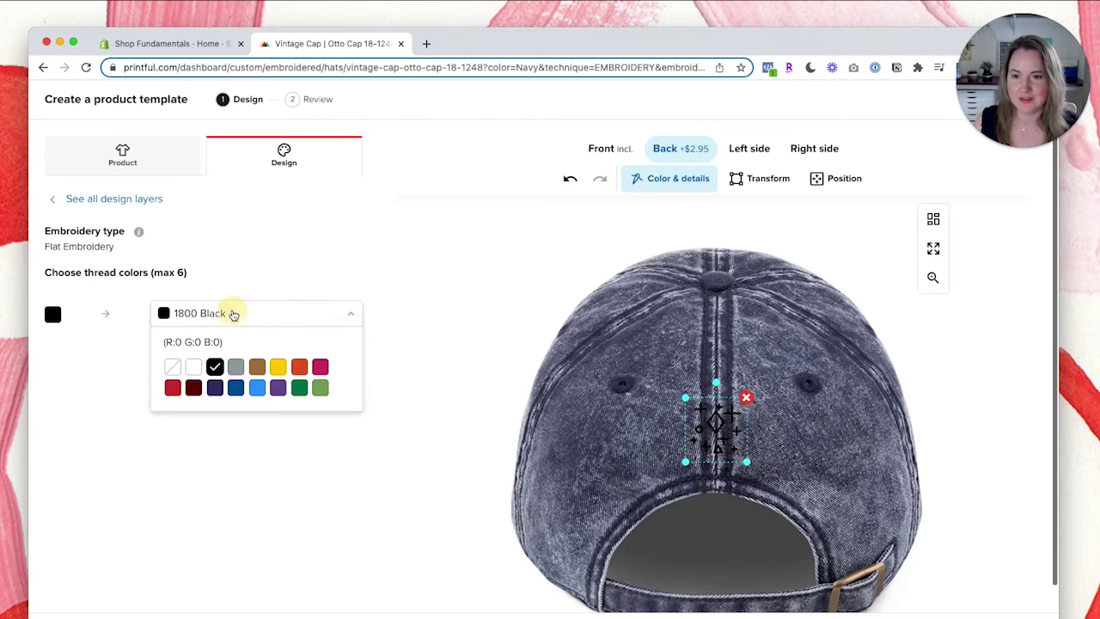
{"action": "left_click", "coordinate": [194, 367]}
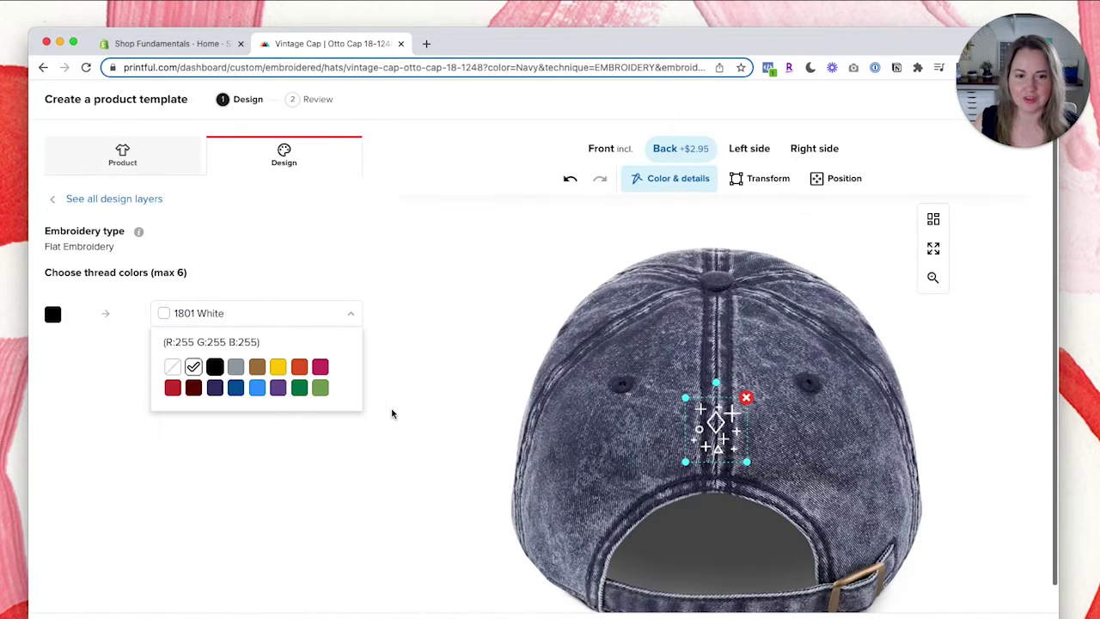
{"action": "left_click", "coordinate": [393, 408]}
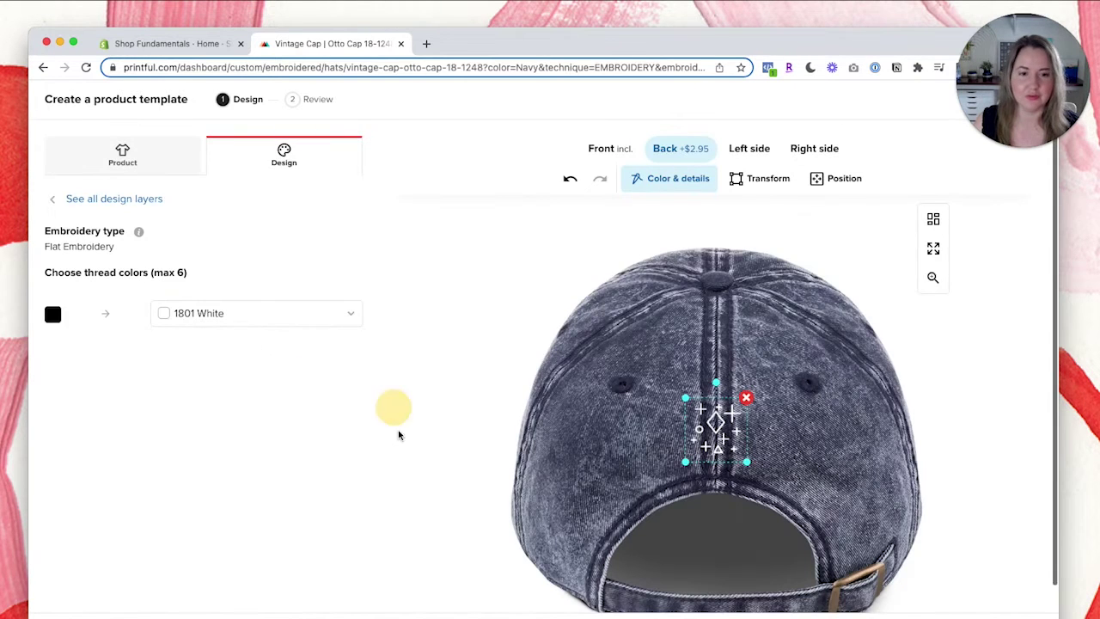
{"action": "left_click", "coordinate": [746, 398]}
{"action": "left_click", "coordinate": [721, 151]}
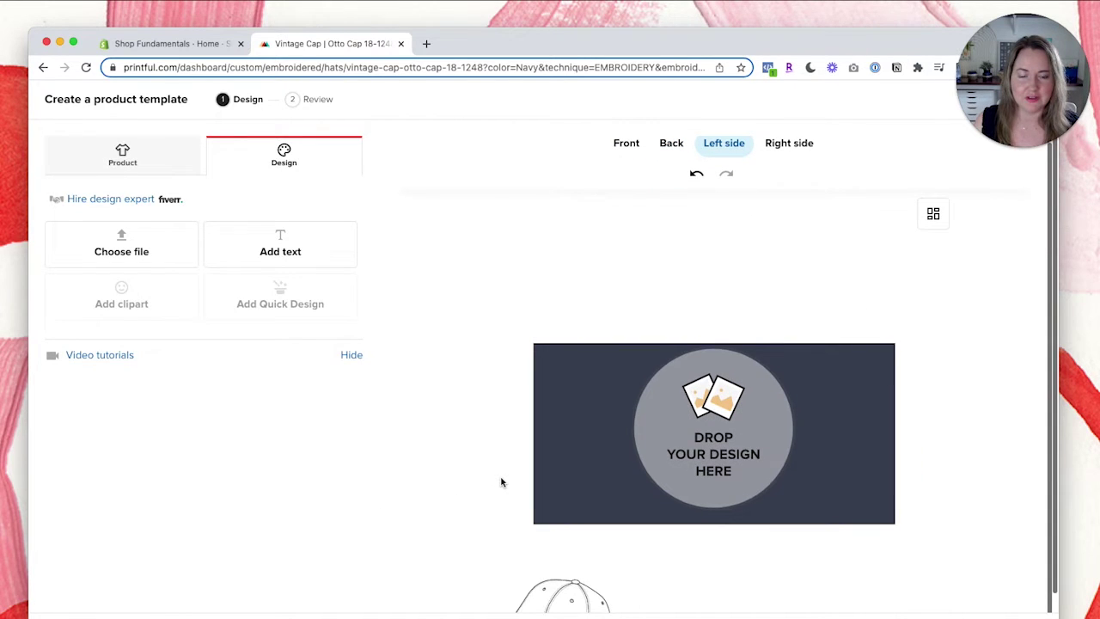
Apply icon-sparkle.png from the file library to the cap's left side
{"action": "left_click", "coordinate": [780, 154]}
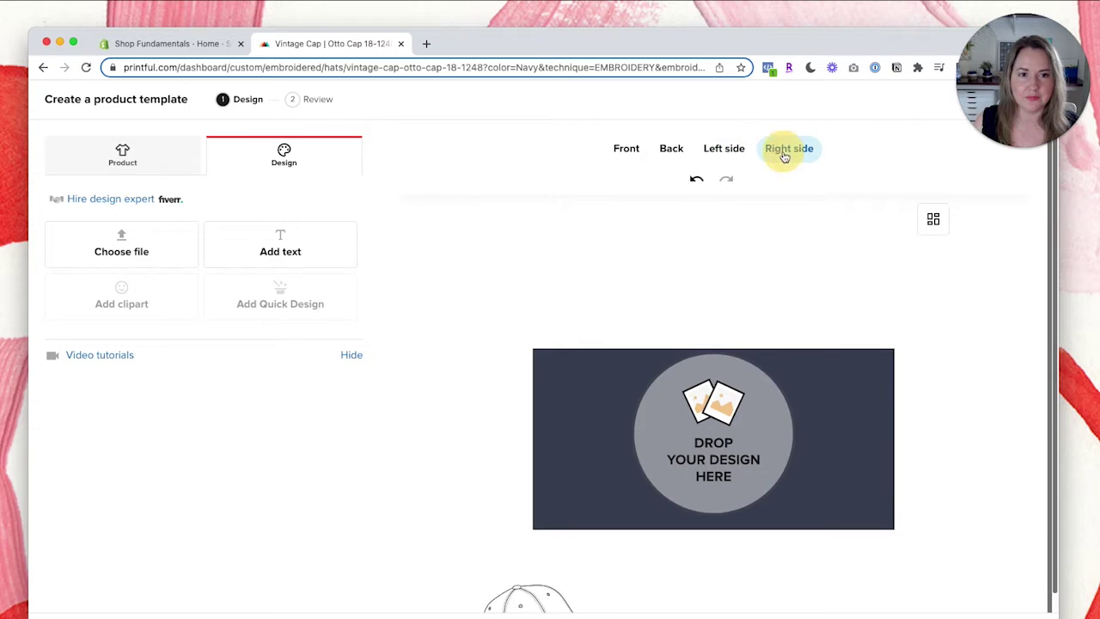
{"action": "left_click", "coordinate": [707, 151]}
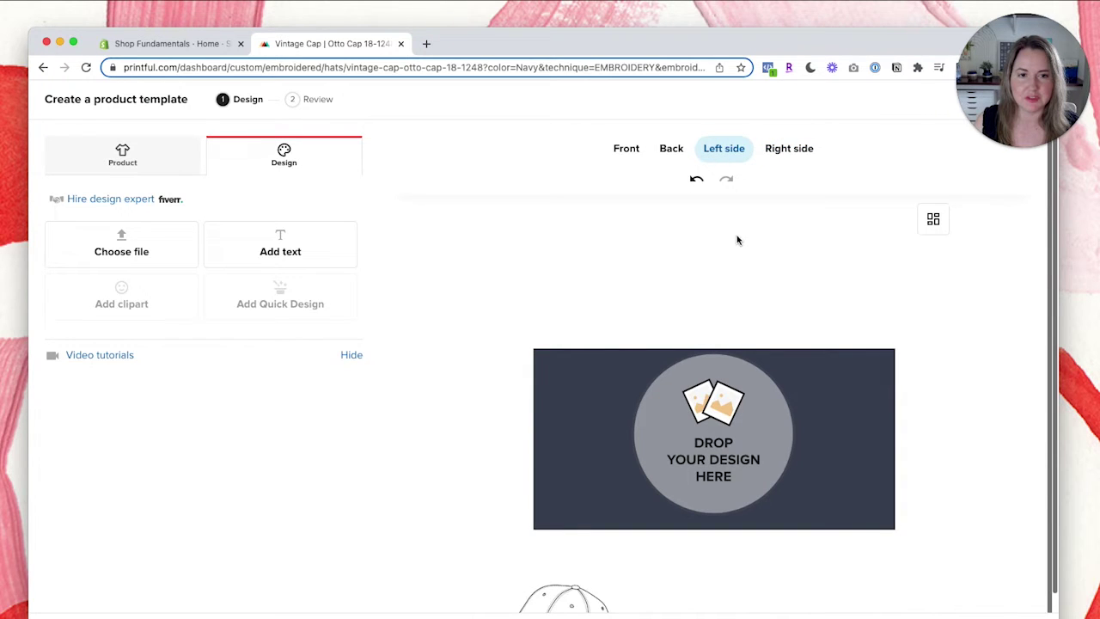
{"action": "left_click", "coordinate": [687, 472]}
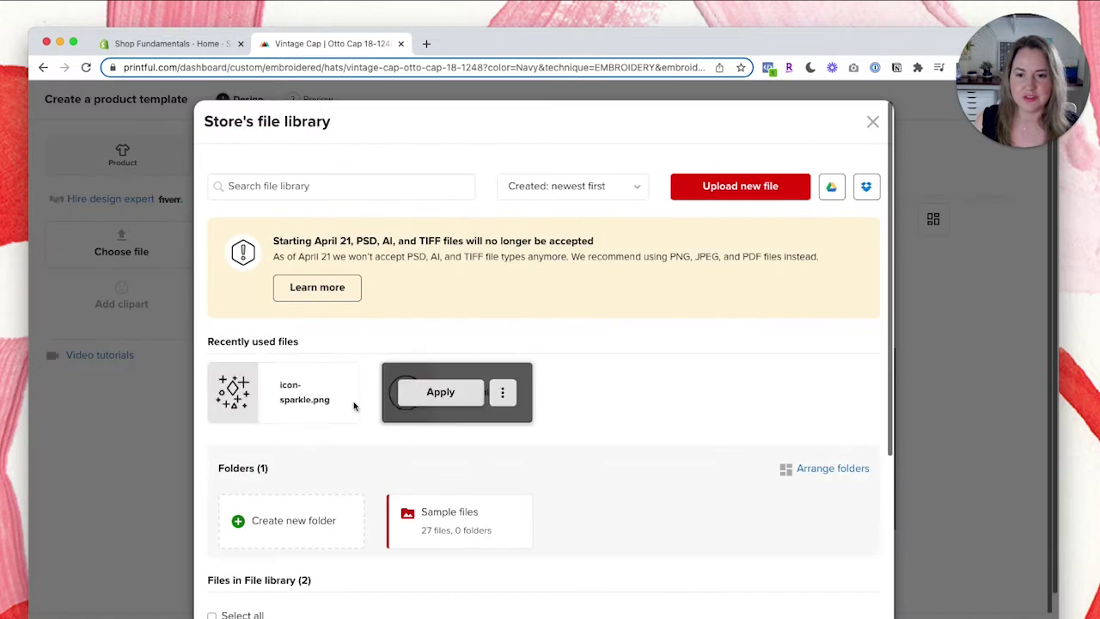
{"action": "left_click", "coordinate": [265, 398]}
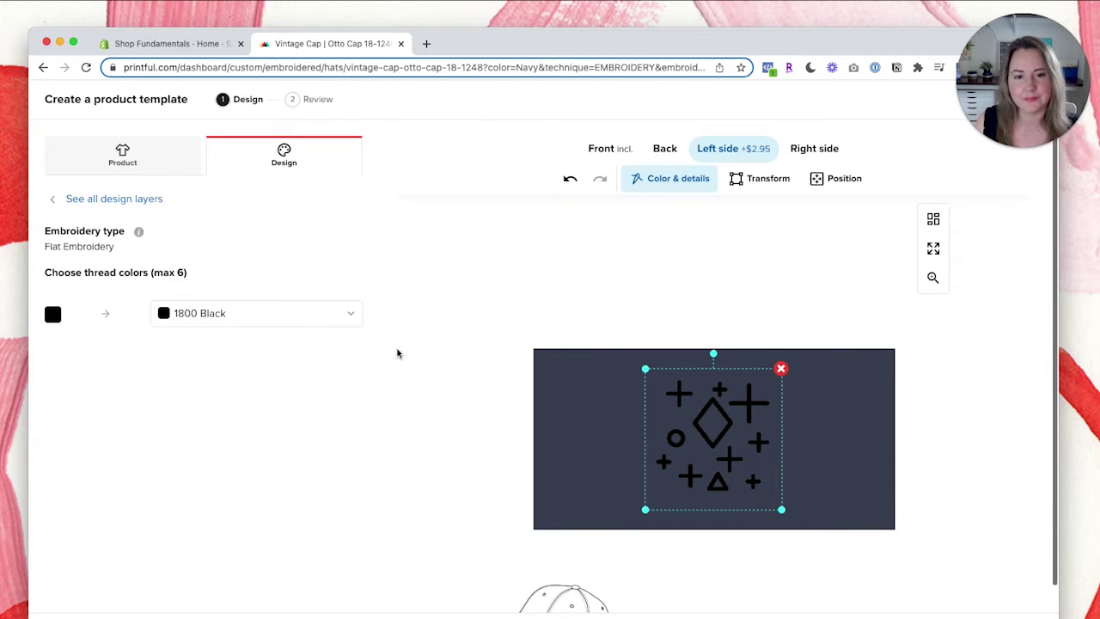
Set the left-side sparkle to 1801 White thread and preview the result
{"action": "left_click", "coordinate": [301, 313]}
{"action": "left_click", "coordinate": [194, 366]}
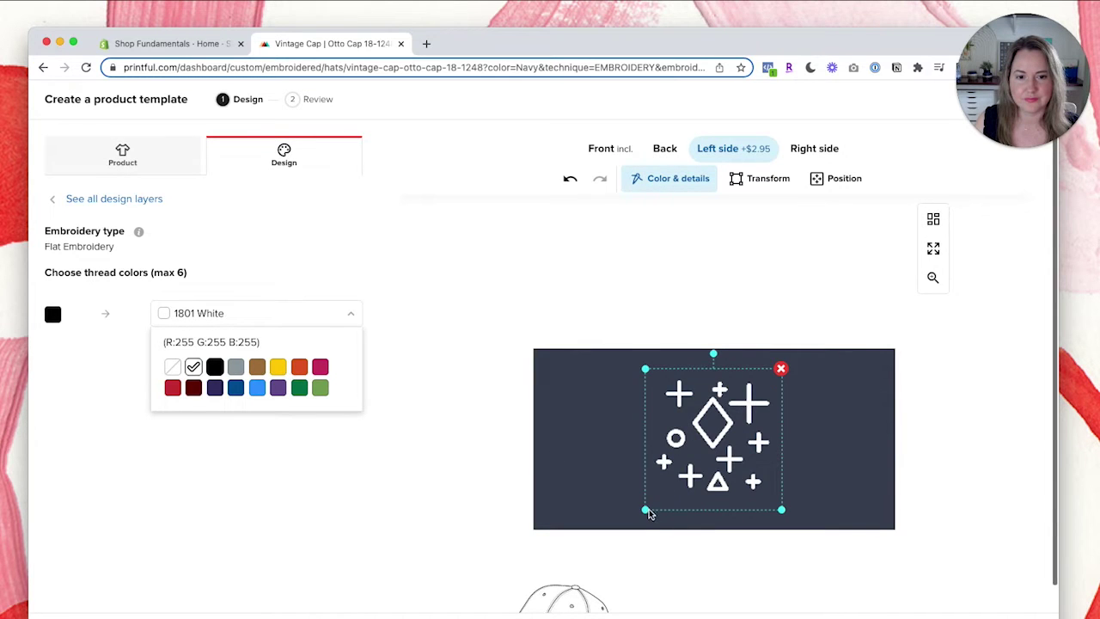
{"action": "scroll", "coordinate": [506, 510], "scroll_direction": "down", "scroll_amount": 2}
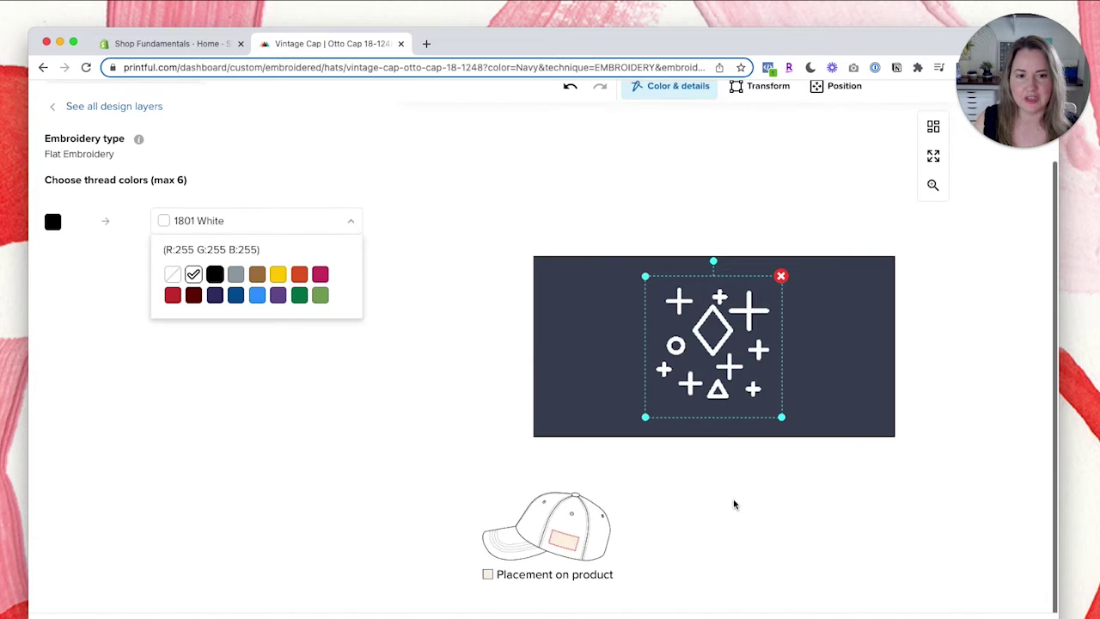
{"action": "left_click", "coordinate": [679, 489]}
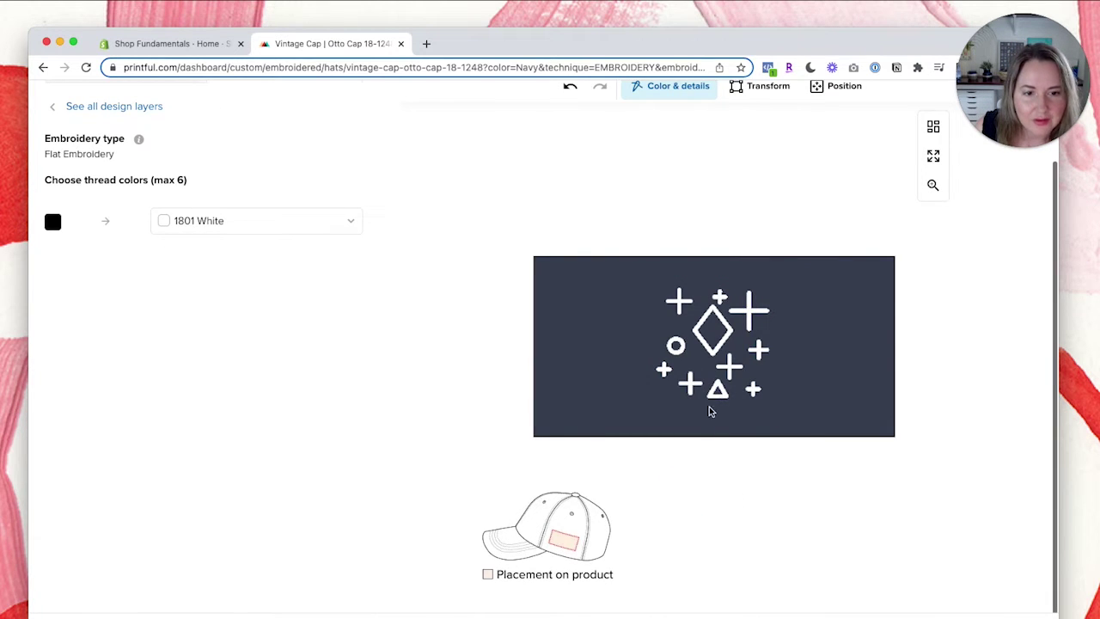
{"action": "left_click", "coordinate": [685, 526]}
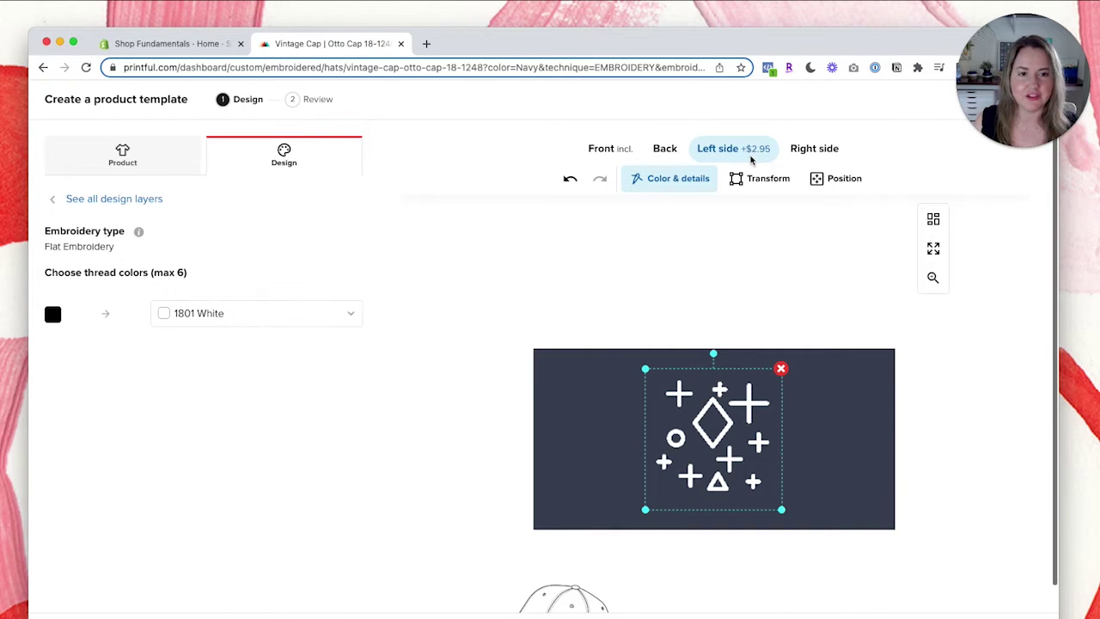
{"action": "left_click", "coordinate": [751, 158]}
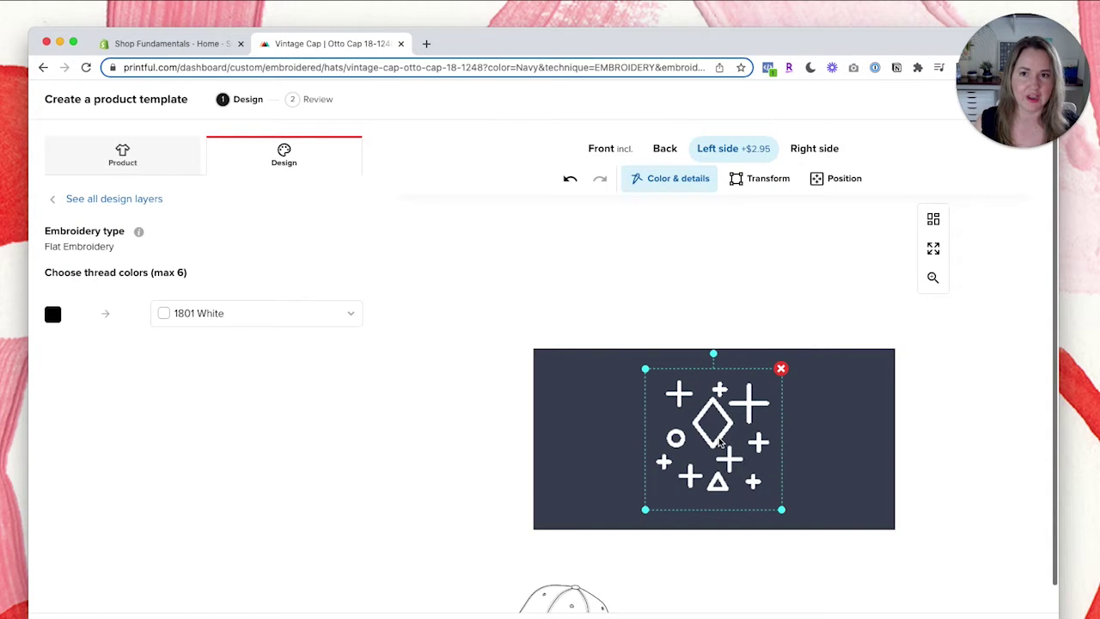
{"action": "scroll", "coordinate": [832, 543], "scroll_direction": "down", "scroll_amount": 2}
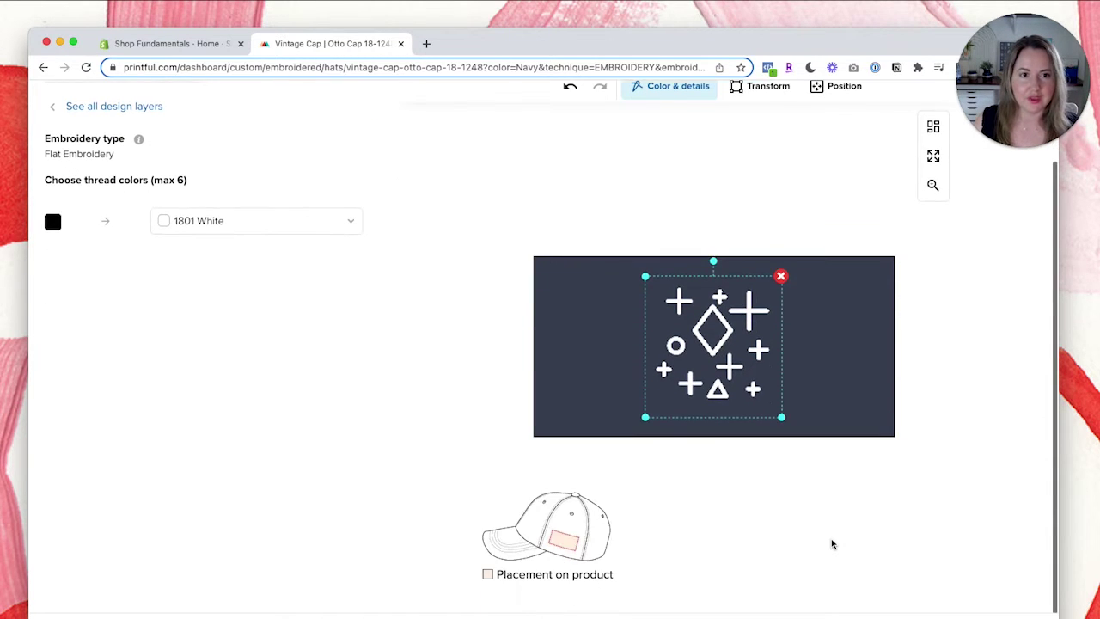
{"action": "scroll", "coordinate": [815, 545], "scroll_direction": "up", "scroll_amount": 2}
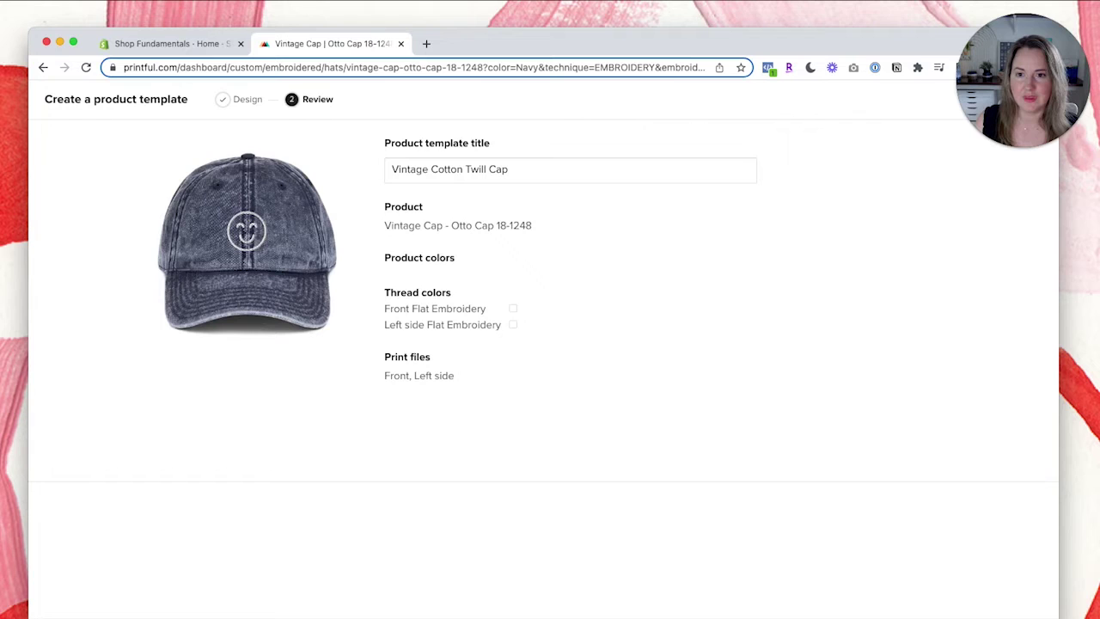
Change the title from Vintage Cotton Twill Cap to Smile Icon Vintage Cotton Hat
{"action": "left_click", "coordinate": [389, 165]}
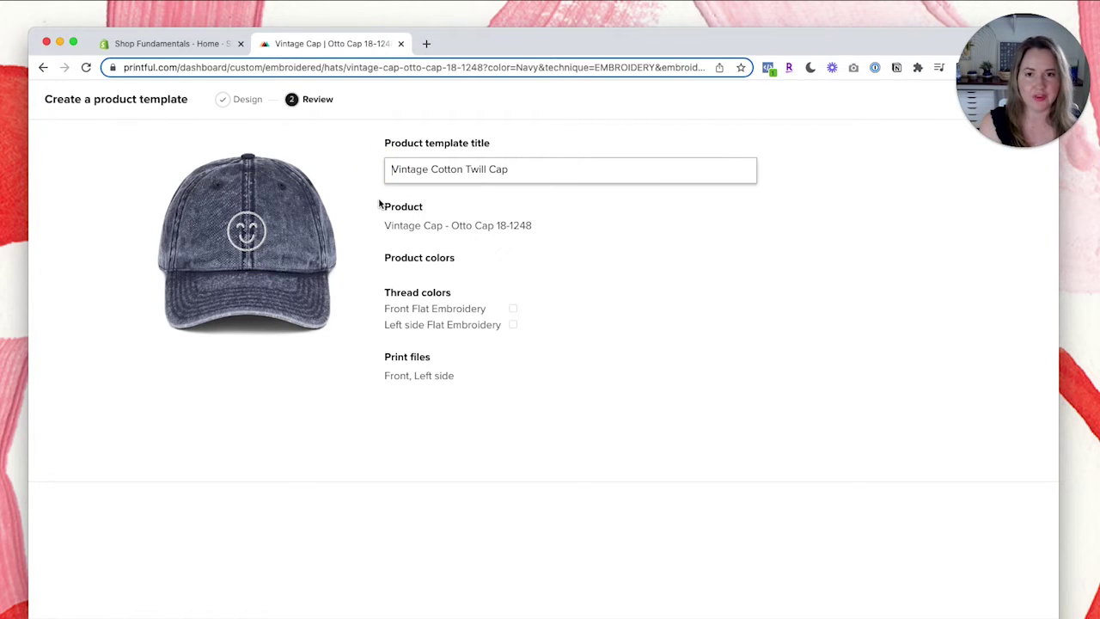
{"action": "type", "text": "Smile "}
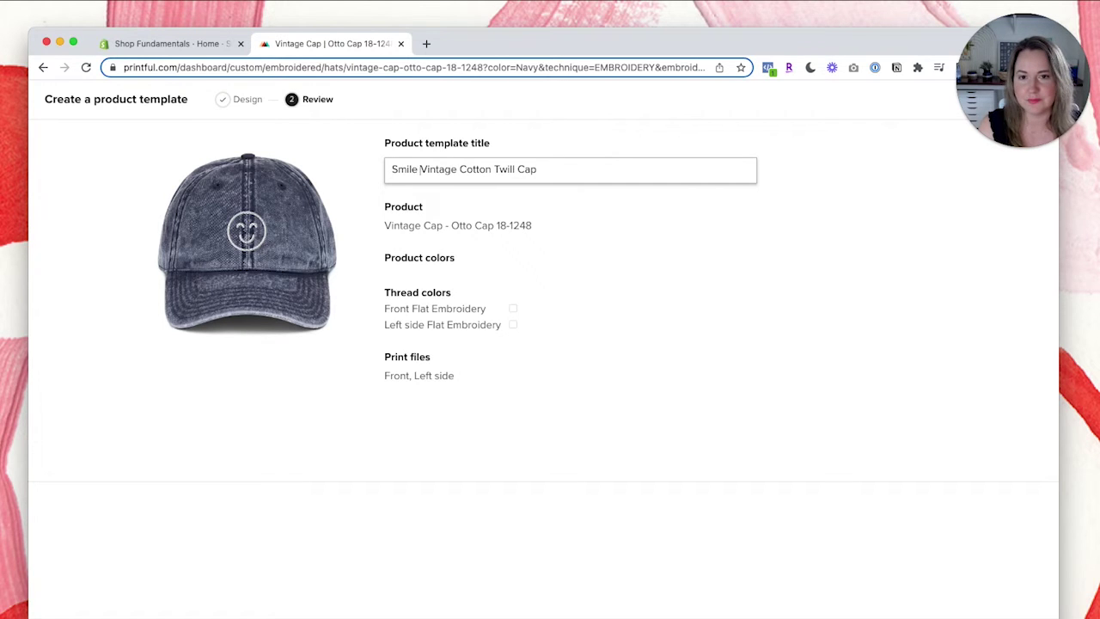
{"action": "type", "text": "Icon"}
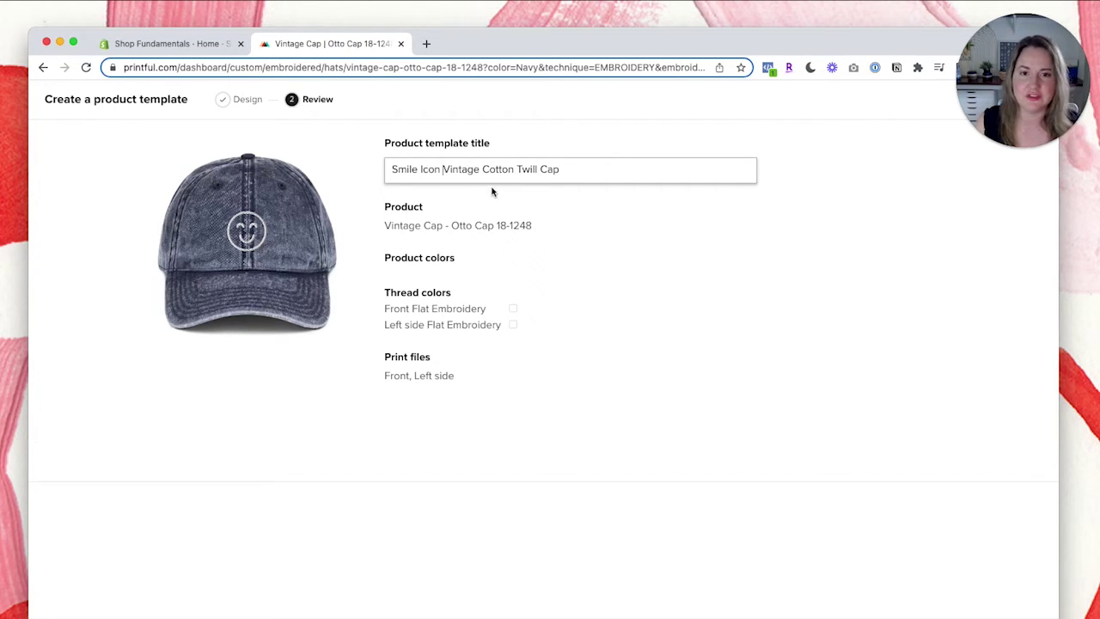
{"action": "left_click_drag", "start_coordinate": [560, 172], "coordinate": [517, 175]}
{"action": "key", "text": "BackSpace"}
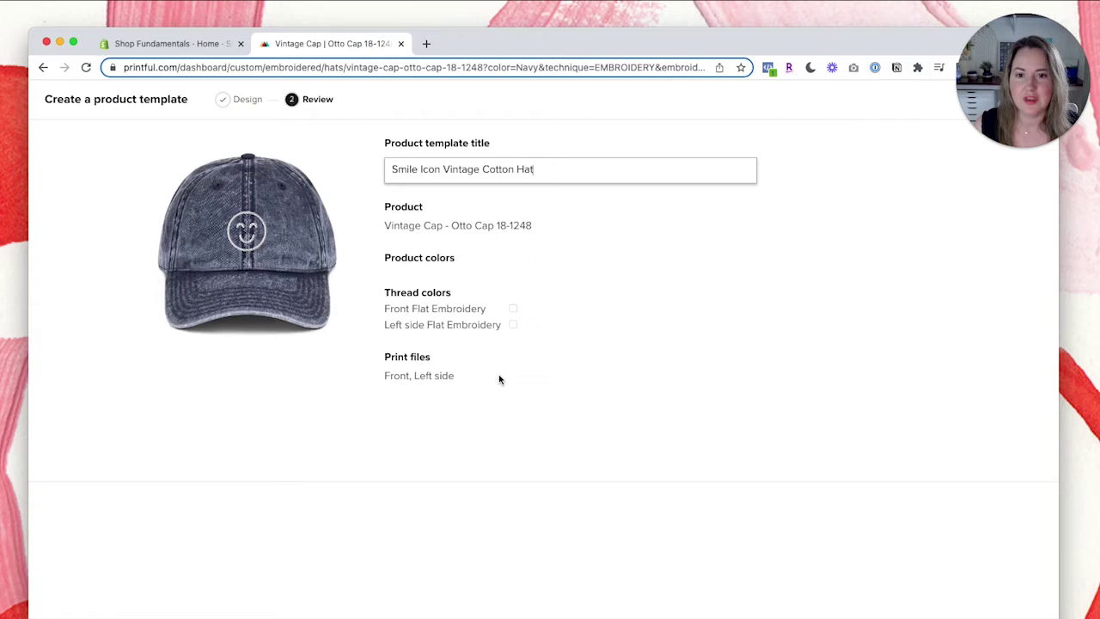
Save the hat template's title and start adding the Smile Icon Vintage Cotton Hat to the store
{"action": "left_click", "coordinate": [514, 311]}
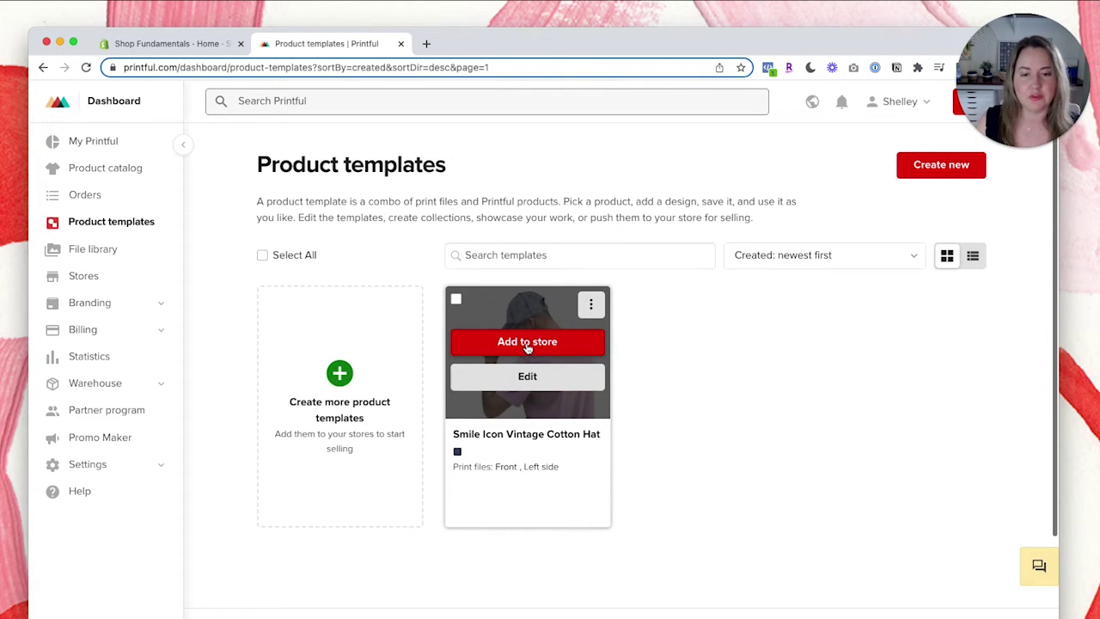
{"action": "left_click", "coordinate": [487, 342]}
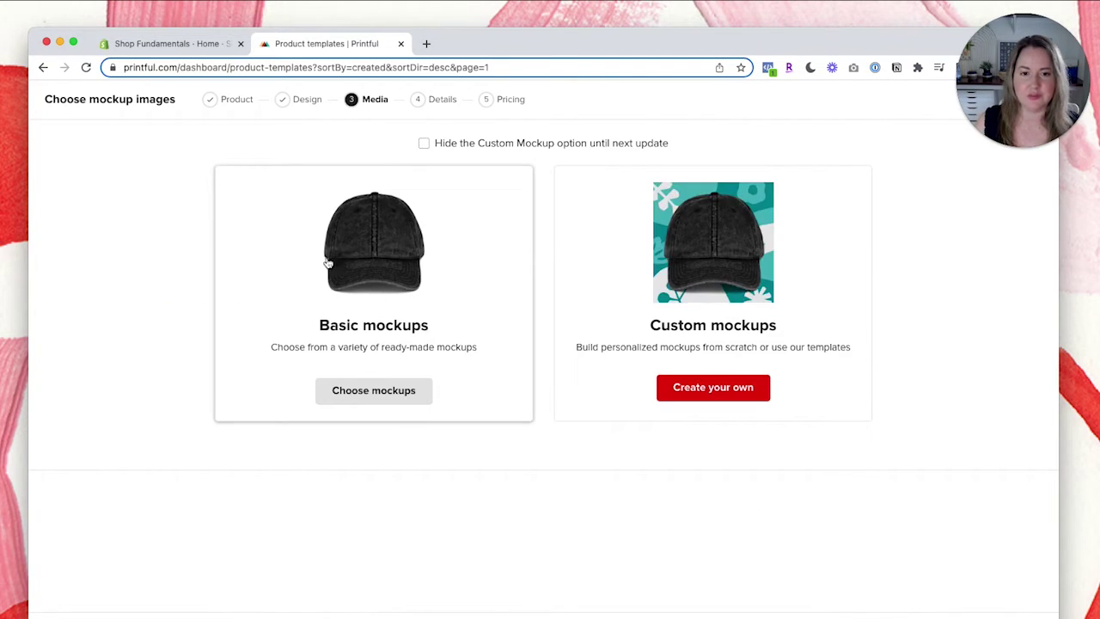
Compare the cap mockups and choose the desk-scene photo as the only main image
{"action": "left_click", "coordinate": [340, 401]}
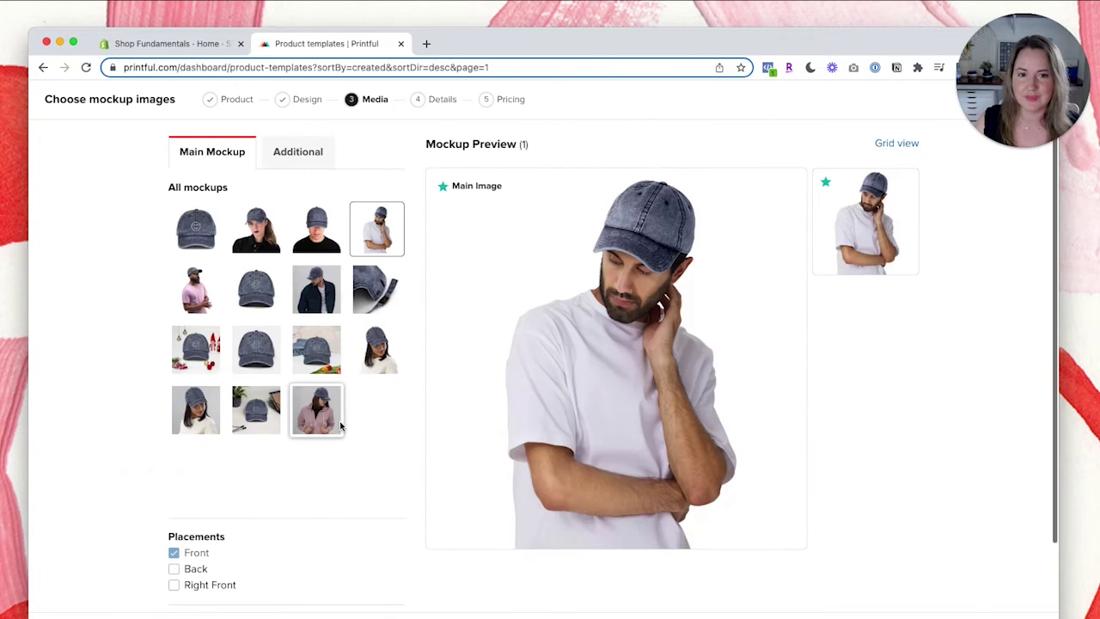
{"action": "left_click", "coordinate": [196, 238]}
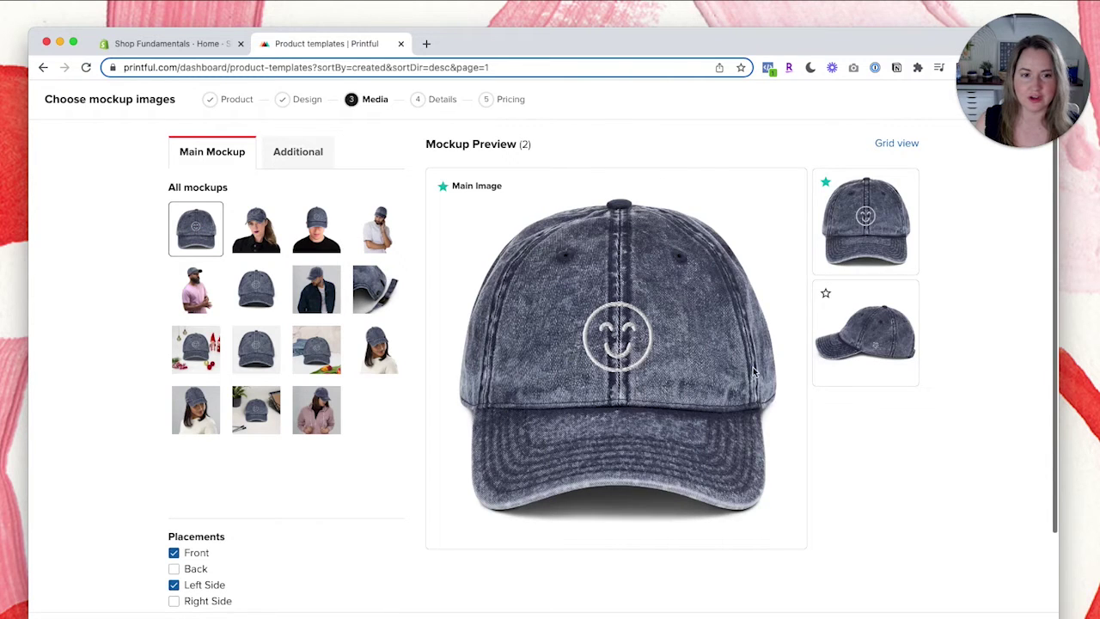
{"action": "left_click", "coordinate": [874, 359]}
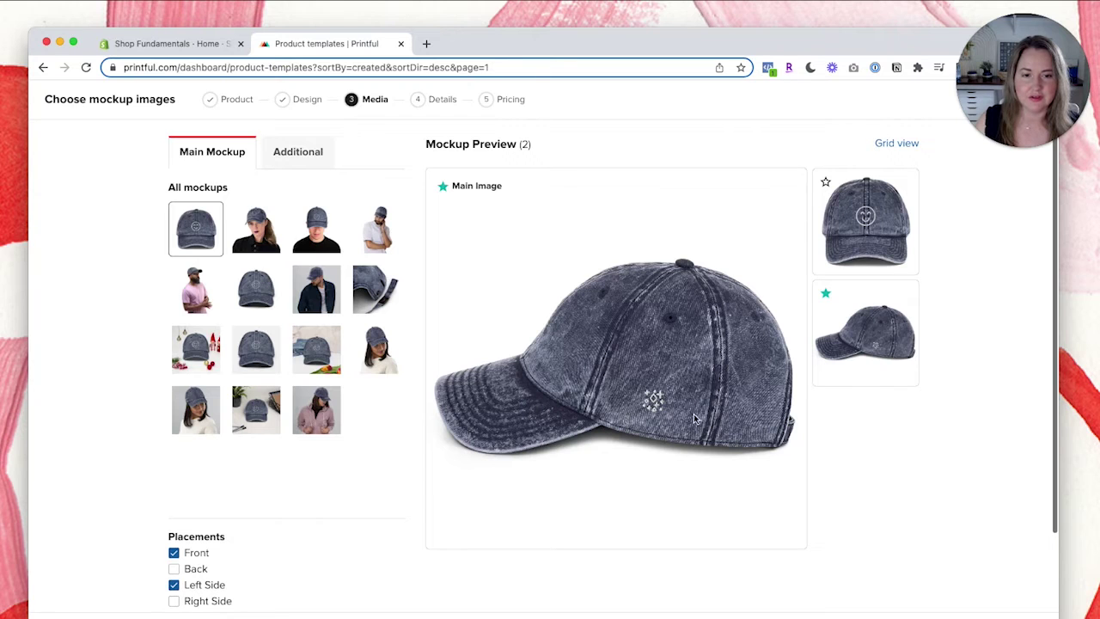
{"action": "left_click", "coordinate": [909, 237]}
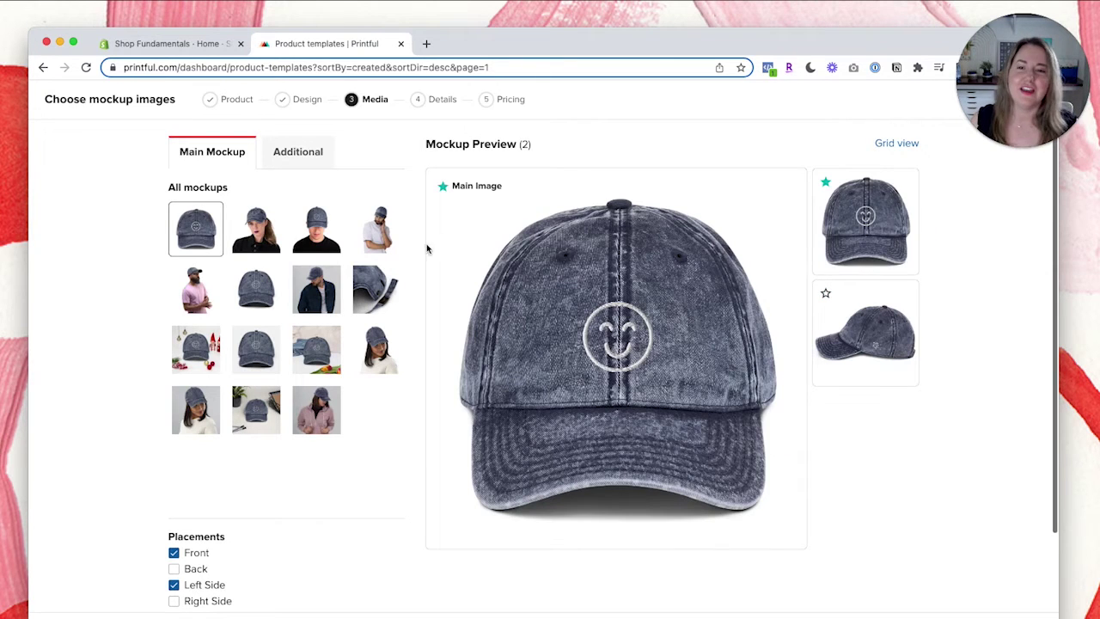
{"action": "left_click", "coordinate": [268, 225]}
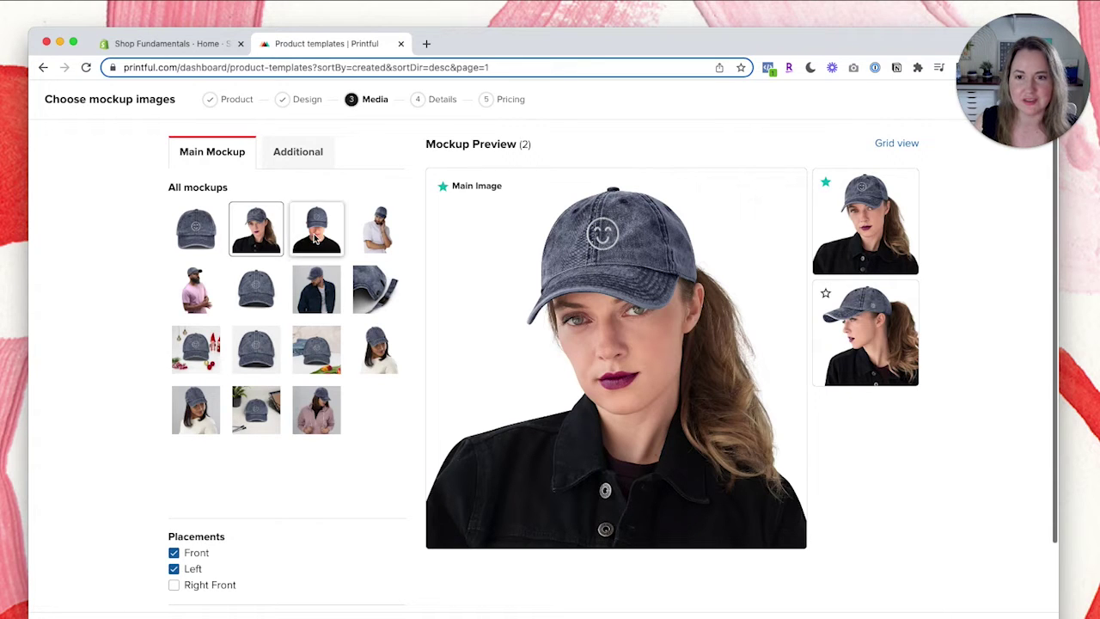
{"action": "left_click", "coordinate": [191, 240]}
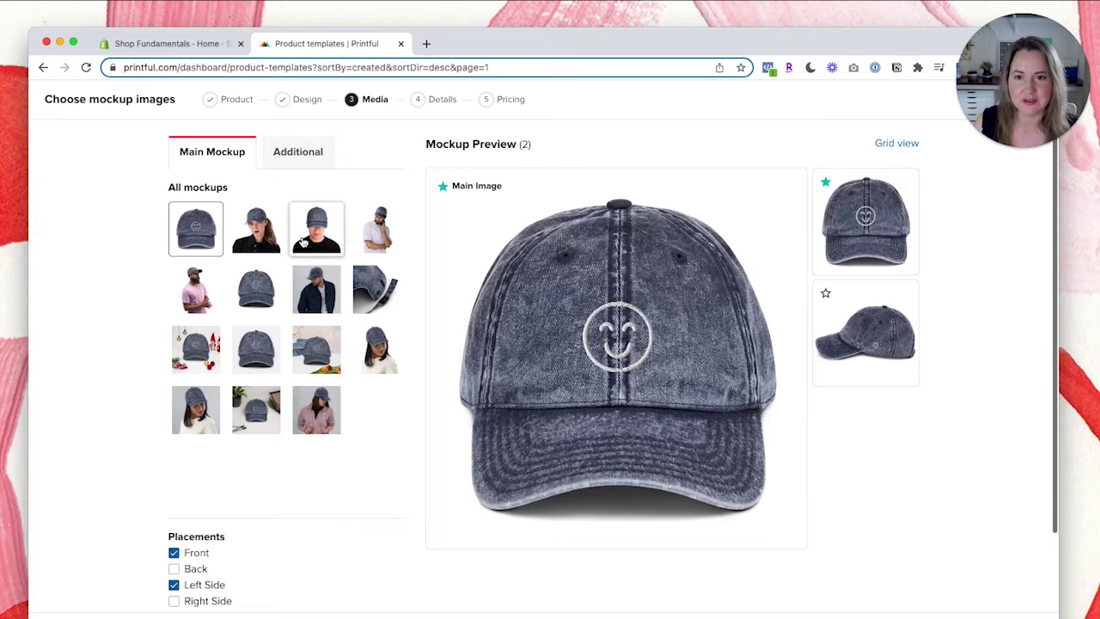
{"action": "left_click", "coordinate": [318, 240]}
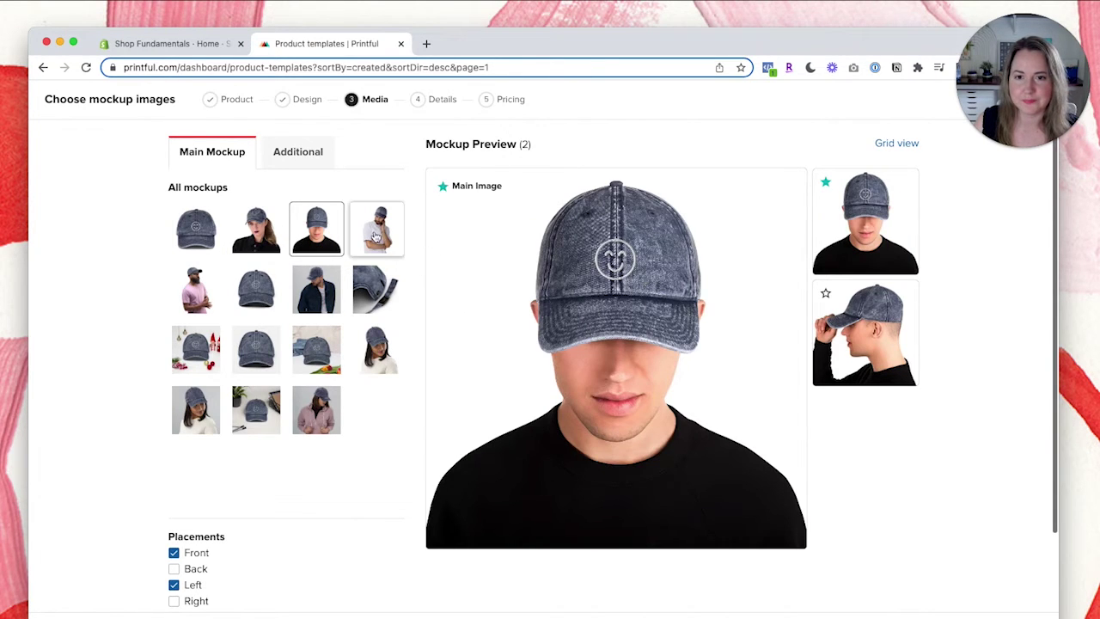
{"action": "left_click", "coordinate": [242, 425]}
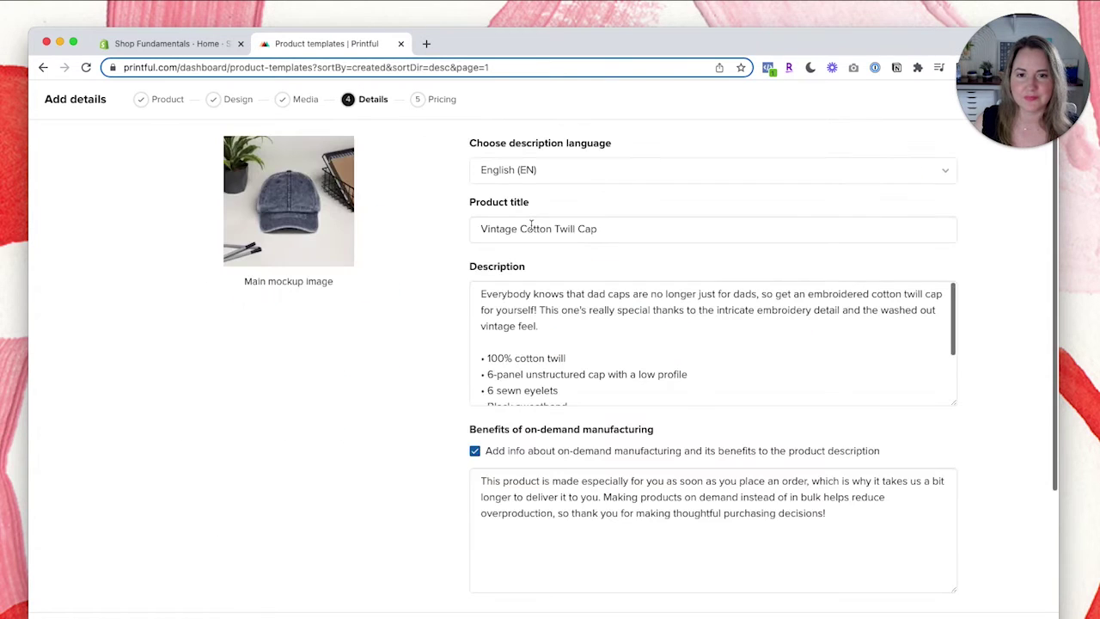
Rename the product title to 'Smile Vintage Hat'
{"action": "left_click", "coordinate": [477, 231]}
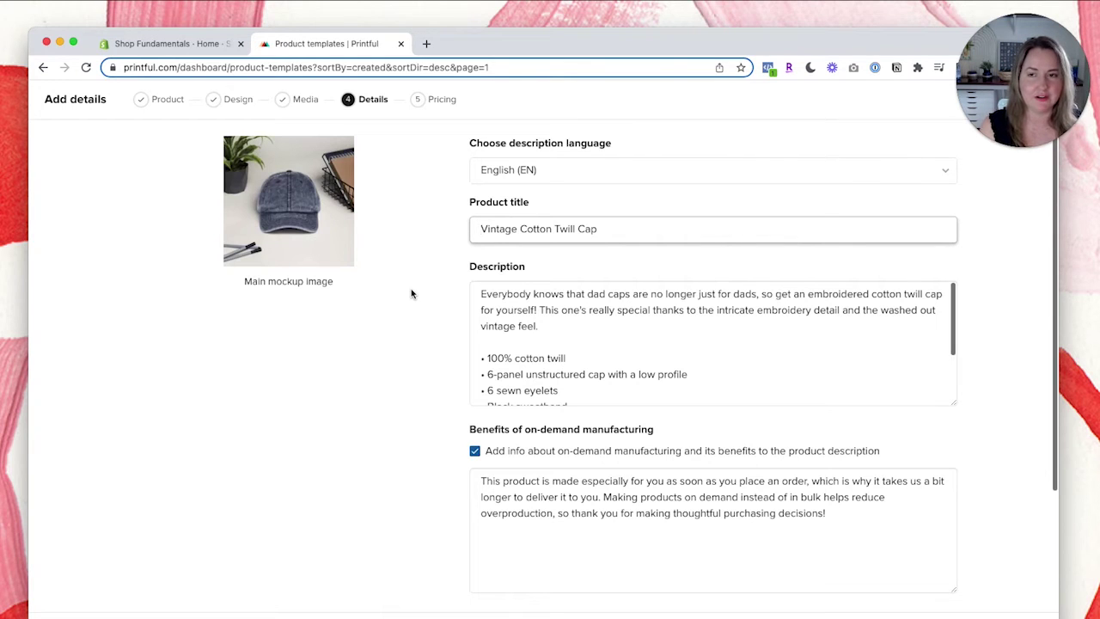
{"action": "type", "text": "Smile"}
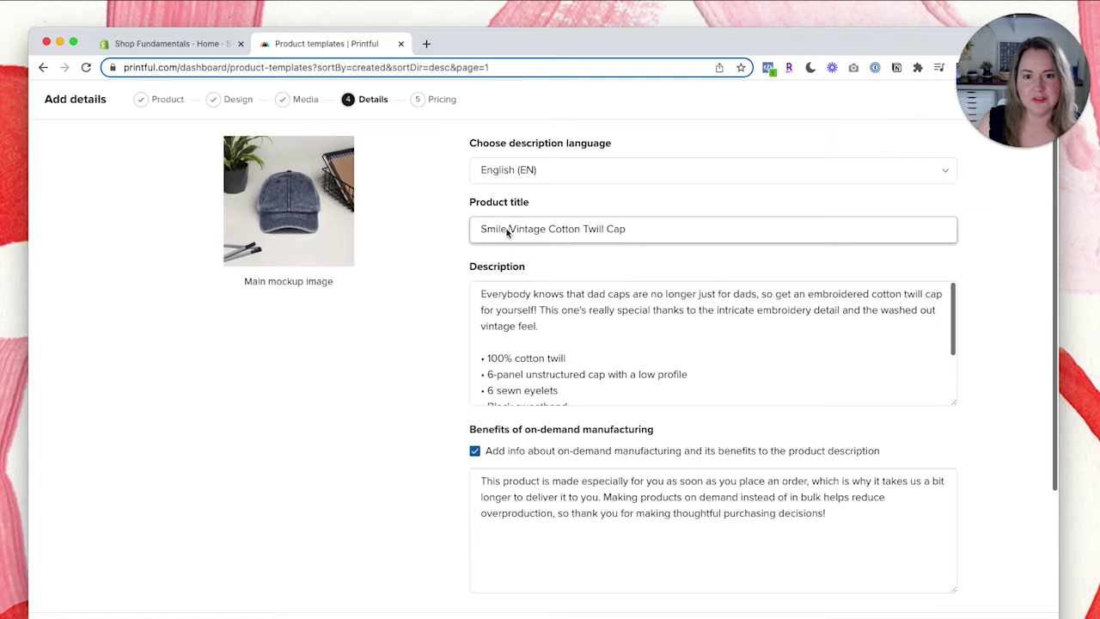
{"action": "left_click_drag", "start_coordinate": [549, 232], "coordinate": [705, 232]}
{"action": "type", "text": "Hat"}
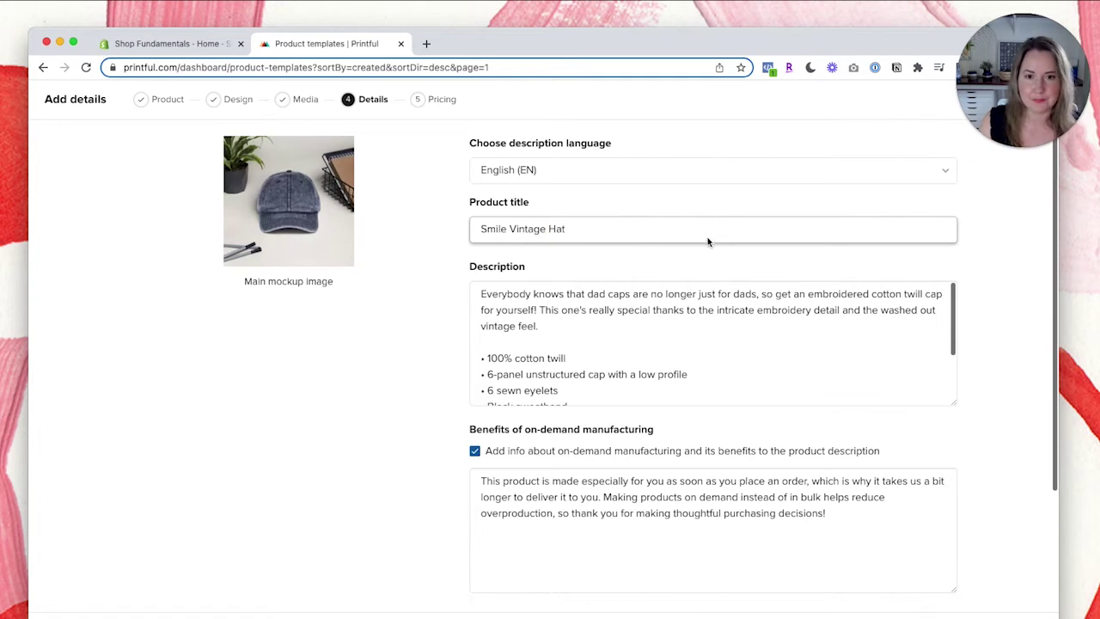
Review the description and leave out the on-demand manufacturing benefits text
{"action": "left_click", "coordinate": [552, 328]}
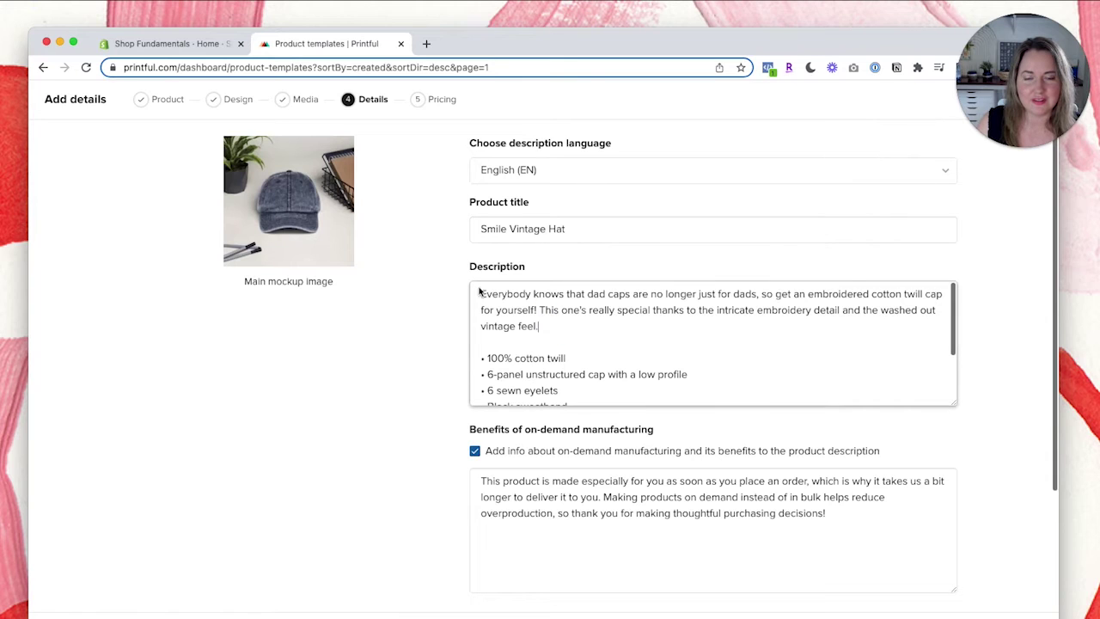
{"action": "left_click_drag", "start_coordinate": [480, 294], "coordinate": [634, 392]}
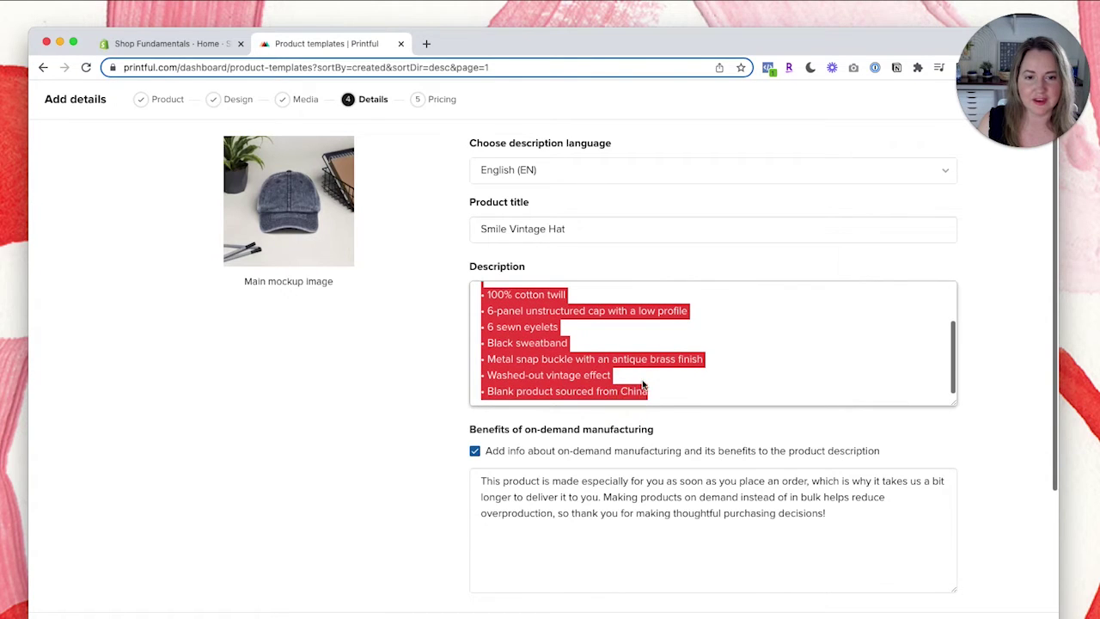
{"action": "left_click", "coordinate": [653, 390]}
{"action": "scroll", "coordinate": [653, 390], "scroll_direction": "up", "scroll_amount": 2}
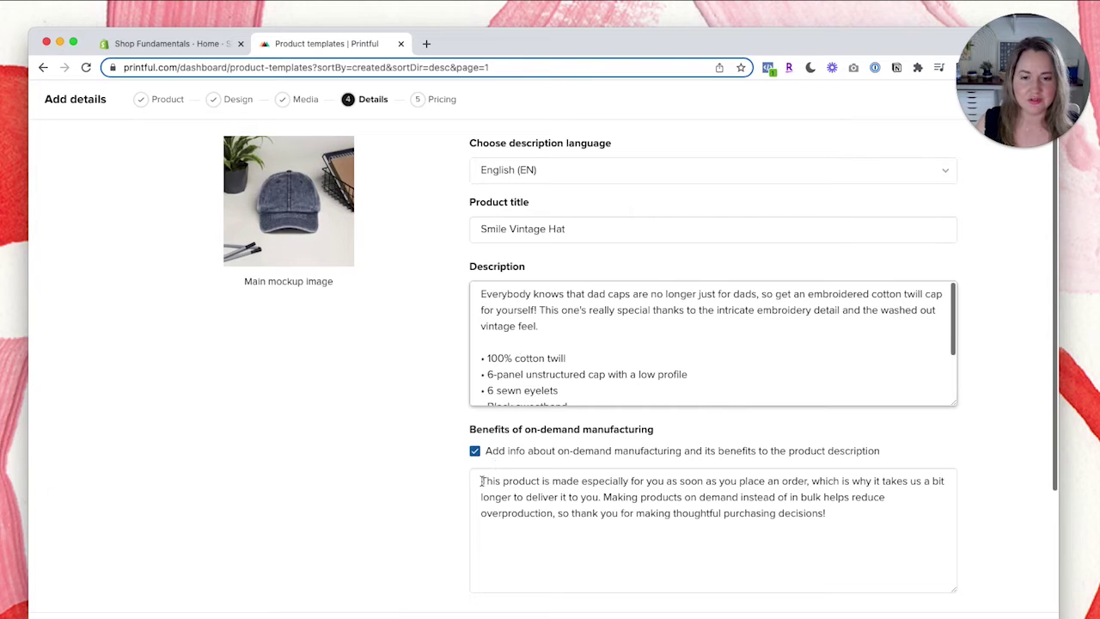
{"action": "left_click_drag", "start_coordinate": [481, 480], "coordinate": [822, 513]}
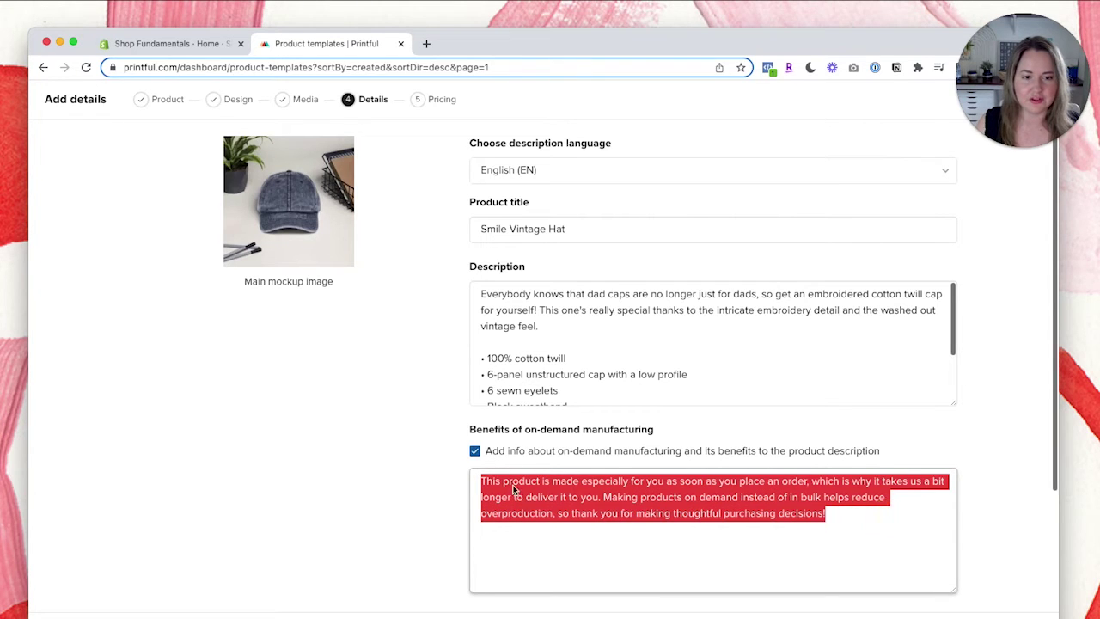
{"action": "left_click", "coordinate": [435, 462]}
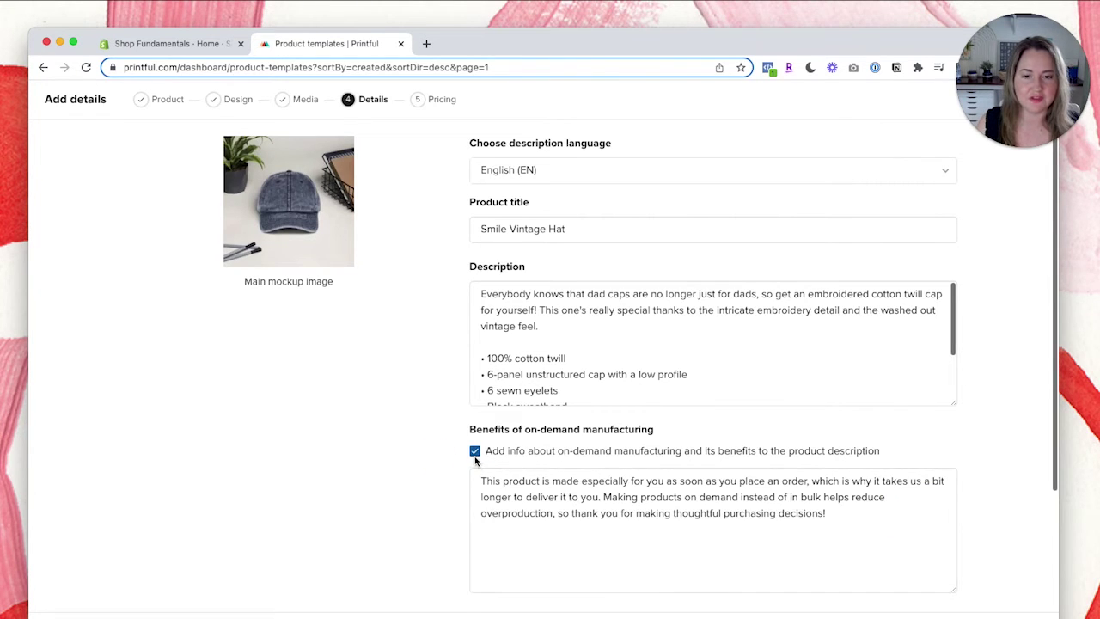
{"action": "left_click", "coordinate": [474, 451]}
Attach a size guide to the description using Imperial measurements
{"action": "scroll", "coordinate": [407, 508], "scroll_direction": "down", "scroll_amount": 1}
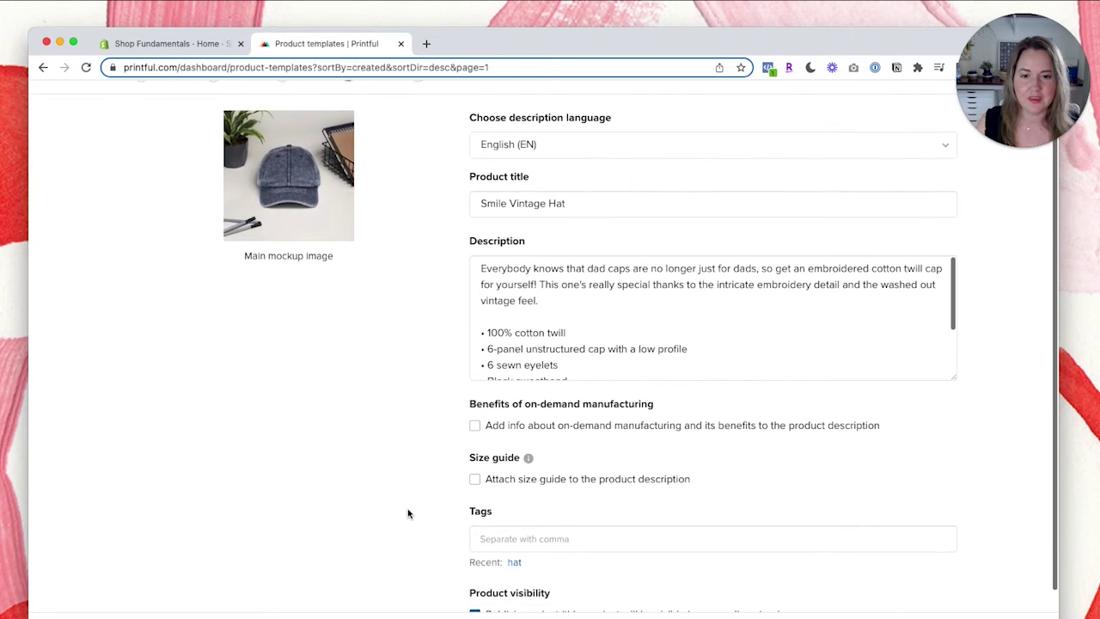
{"action": "left_click", "coordinate": [475, 462]}
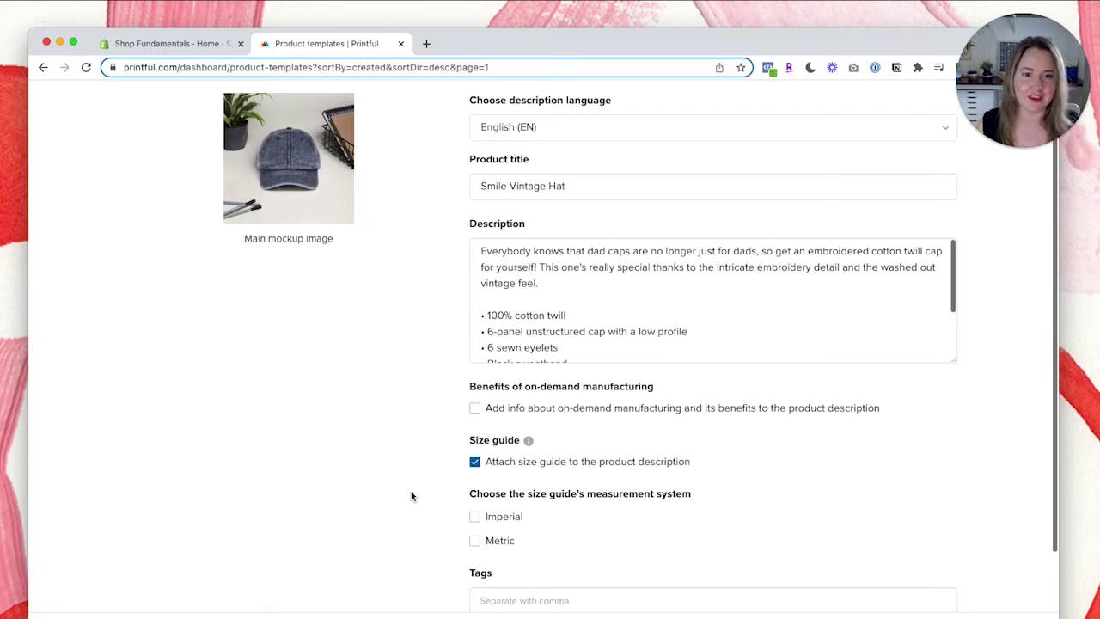
{"action": "left_click", "coordinate": [477, 519]}
{"action": "scroll", "coordinate": [435, 535], "scroll_direction": "down", "scroll_amount": 5}
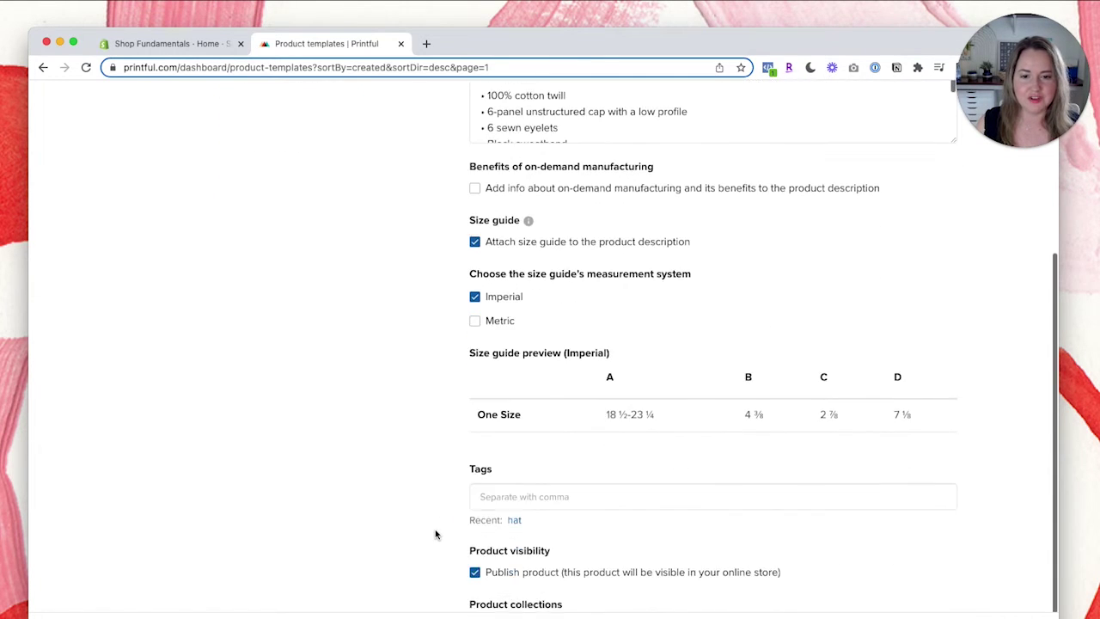
{"action": "scroll", "coordinate": [435, 534], "scroll_direction": "down", "scroll_amount": 1}
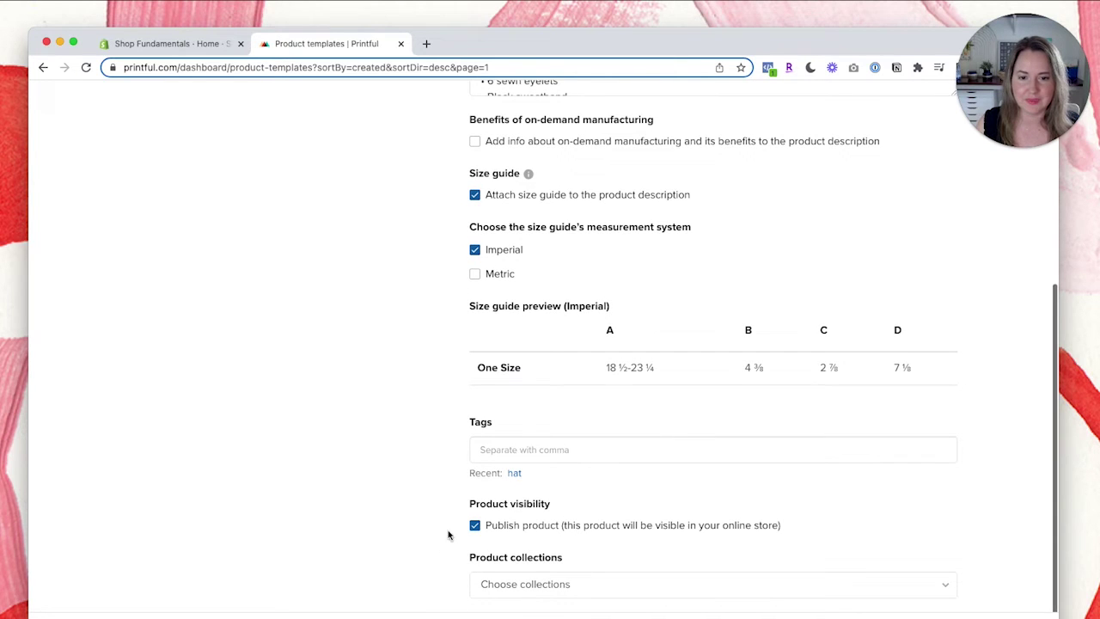
Check the collections list and leave it without choosing any collection
{"action": "left_click", "coordinate": [489, 447]}
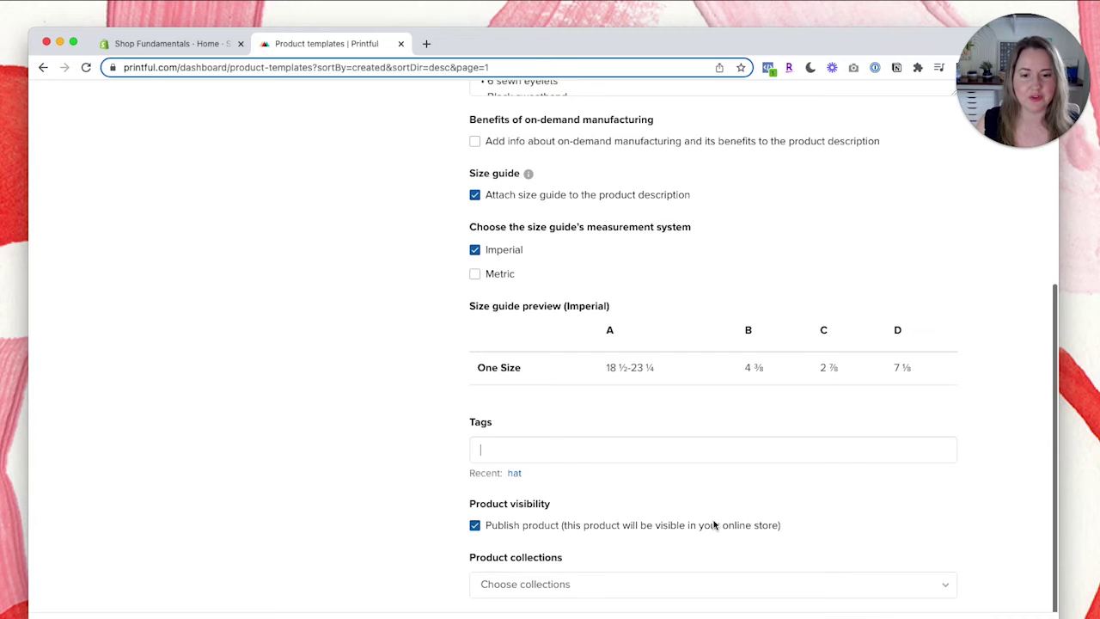
{"action": "left_click", "coordinate": [537, 590]}
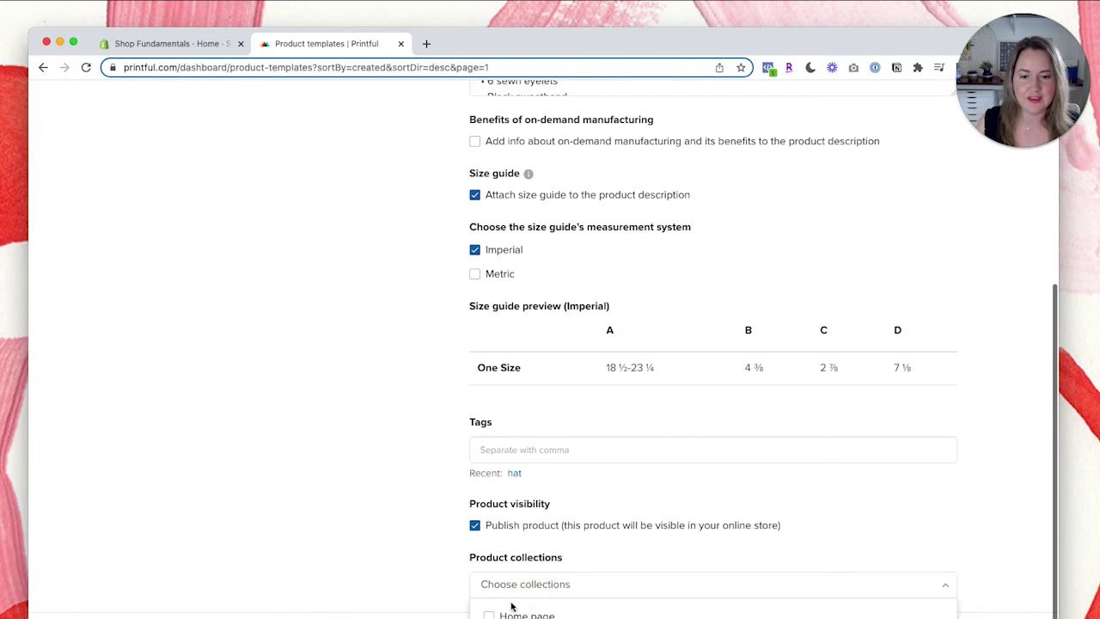
{"action": "left_click", "coordinate": [495, 594]}
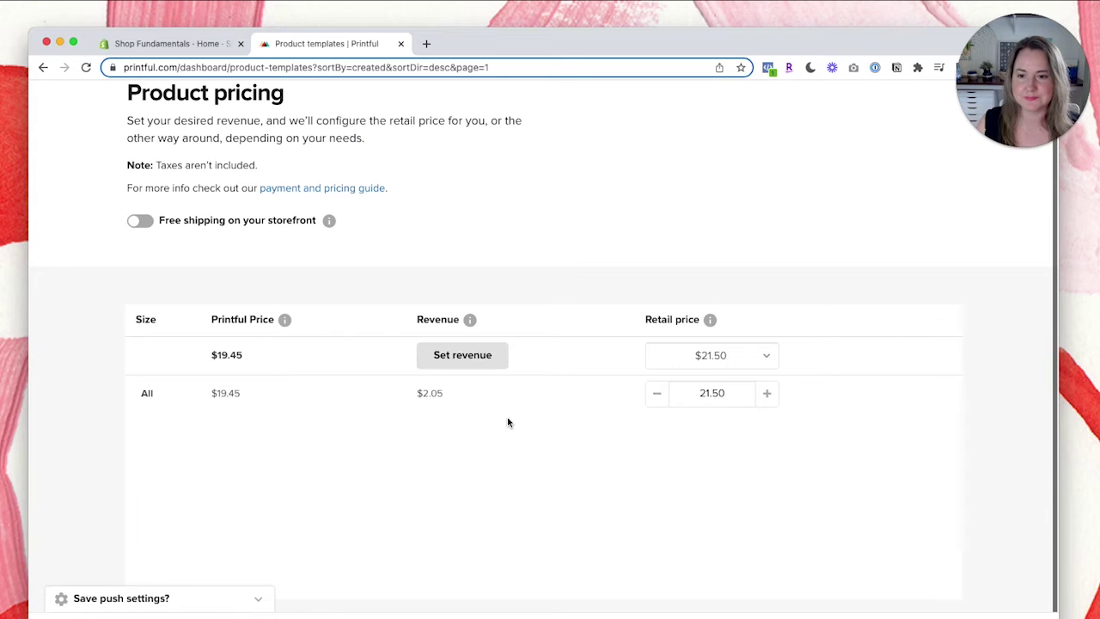
Set the hat's revenue to a fixed $12.00 instead of a percentage
{"action": "double_click", "coordinate": [432, 394]}
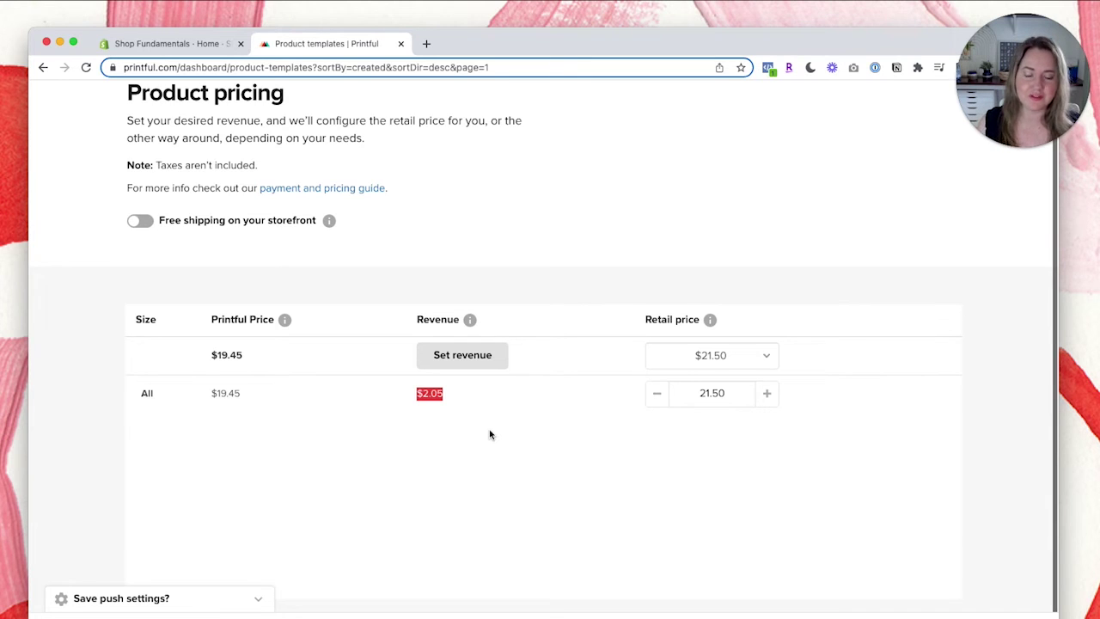
{"action": "left_click", "coordinate": [451, 394]}
{"action": "left_click", "coordinate": [460, 361]}
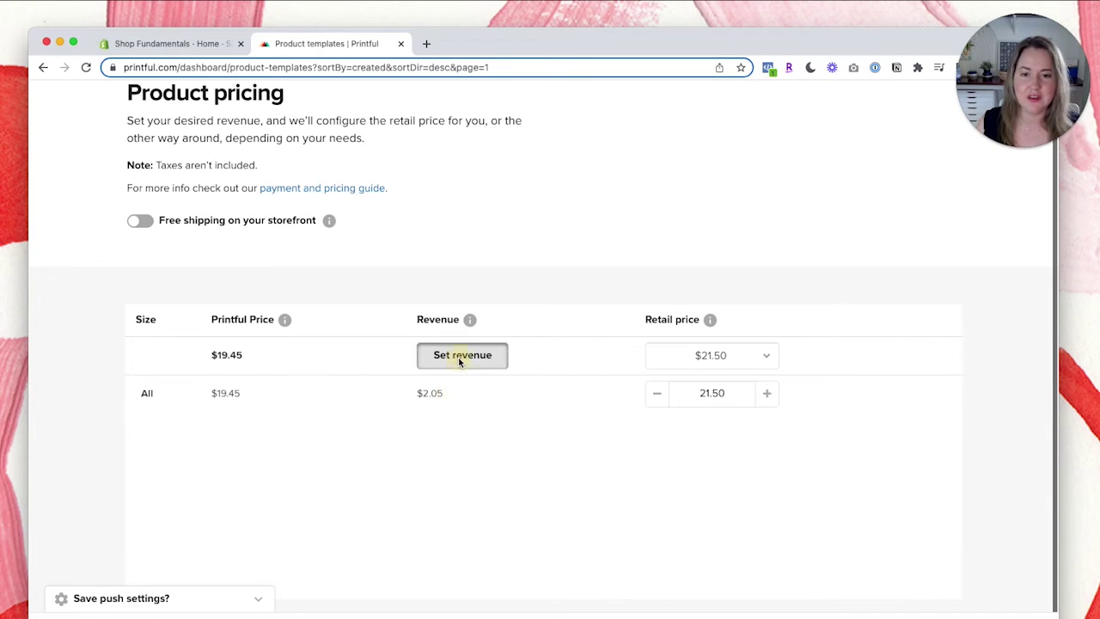
{"action": "left_click_drag", "start_coordinate": [454, 433], "coordinate": [398, 433]}
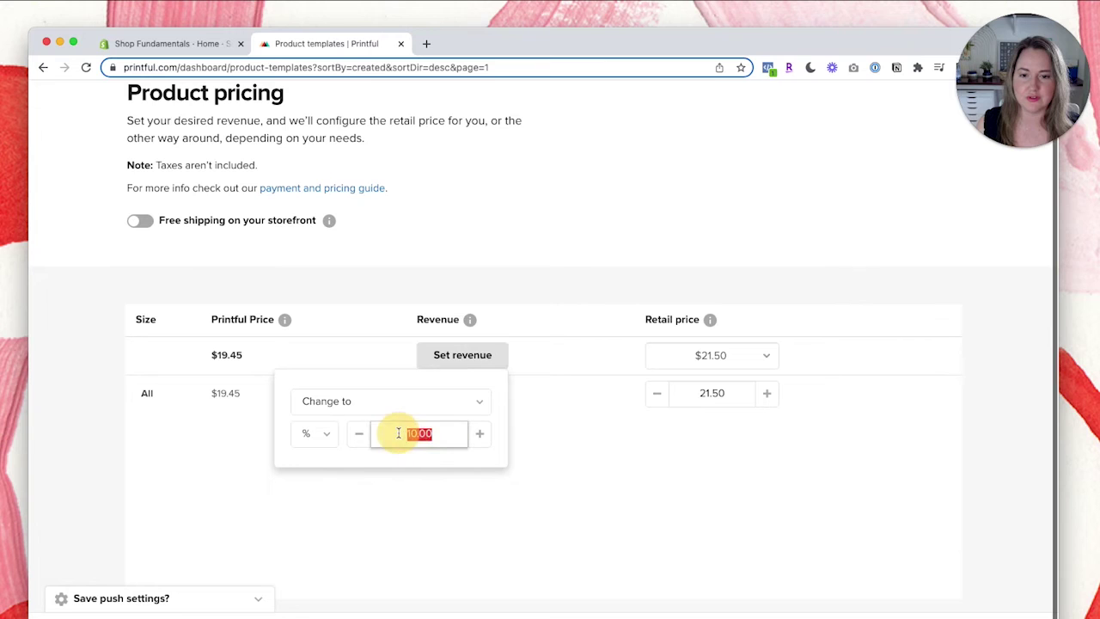
{"action": "type", "text": "12.00"}
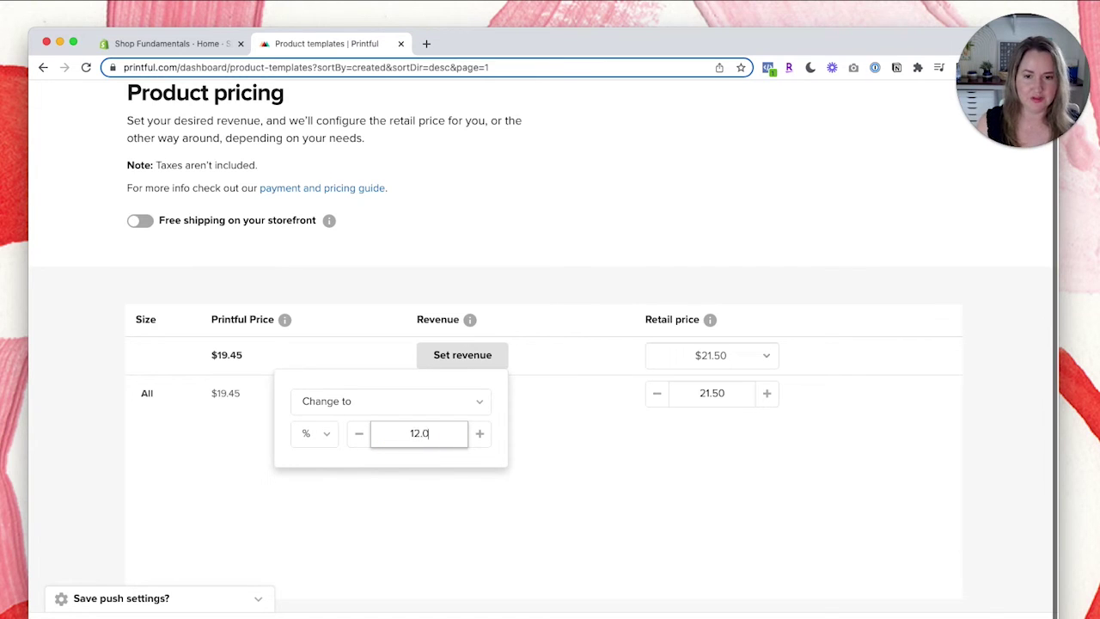
{"action": "left_click", "coordinate": [318, 438]}
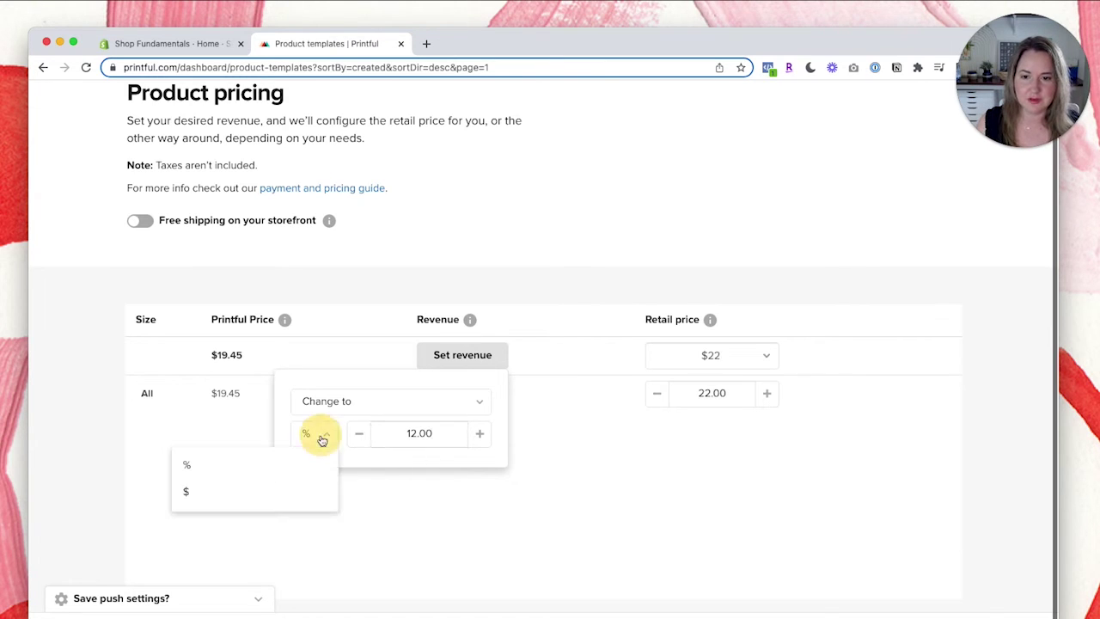
{"action": "left_click", "coordinate": [306, 488]}
{"action": "left_click", "coordinate": [564, 465]}
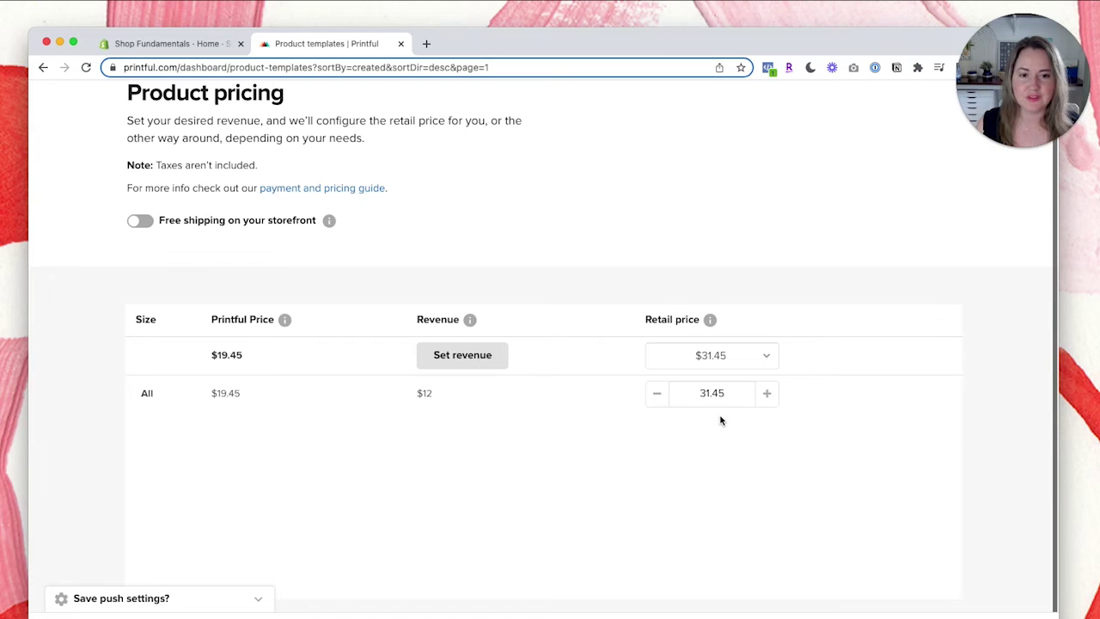
Change the retail price to $32 and submit the hat to the store
{"action": "left_click", "coordinate": [731, 393]}
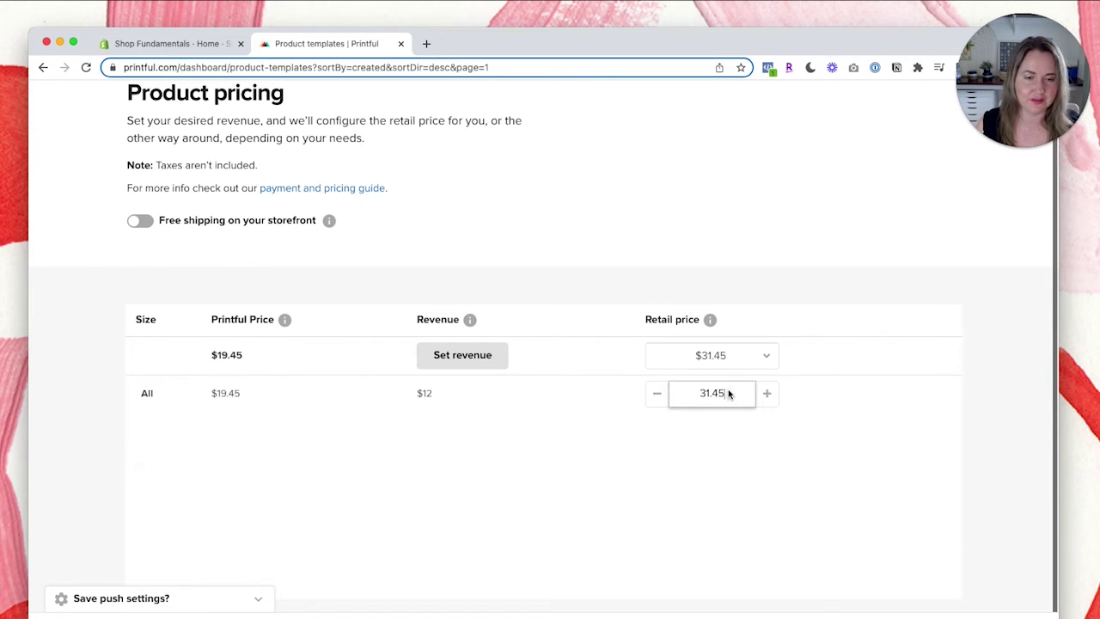
{"action": "key", "text": "BackSpace"}
{"action": "key", "text": "BackSpace"}
{"action": "key", "text": "BackSpace"}
{"action": "key", "text": "BackSpace"}
{"action": "type", "text": "2"}
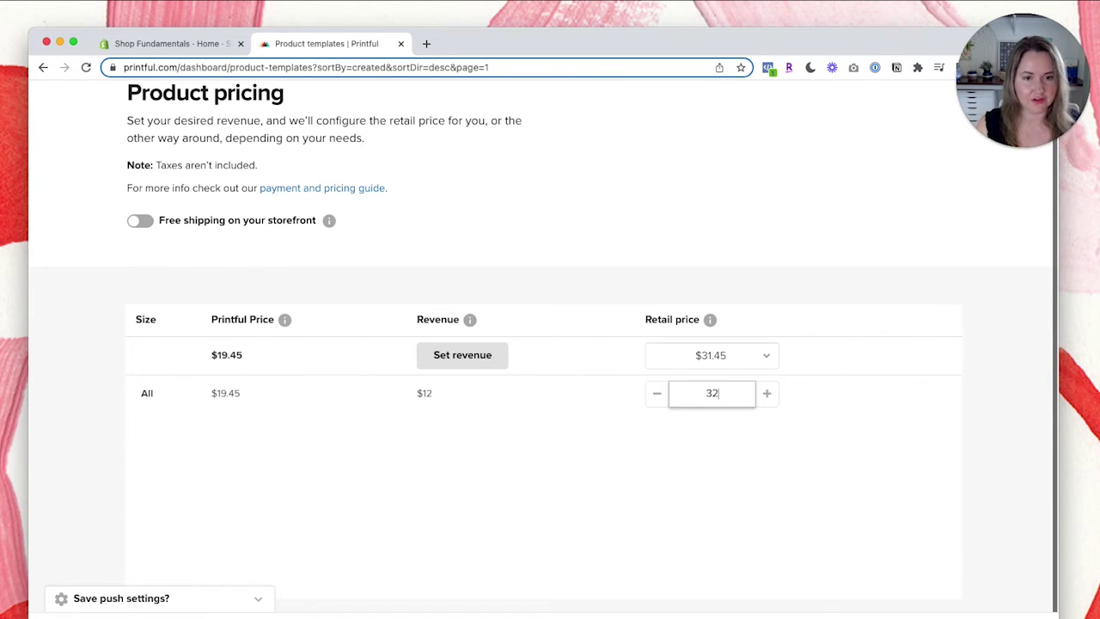
{"action": "left_click", "coordinate": [735, 458]}
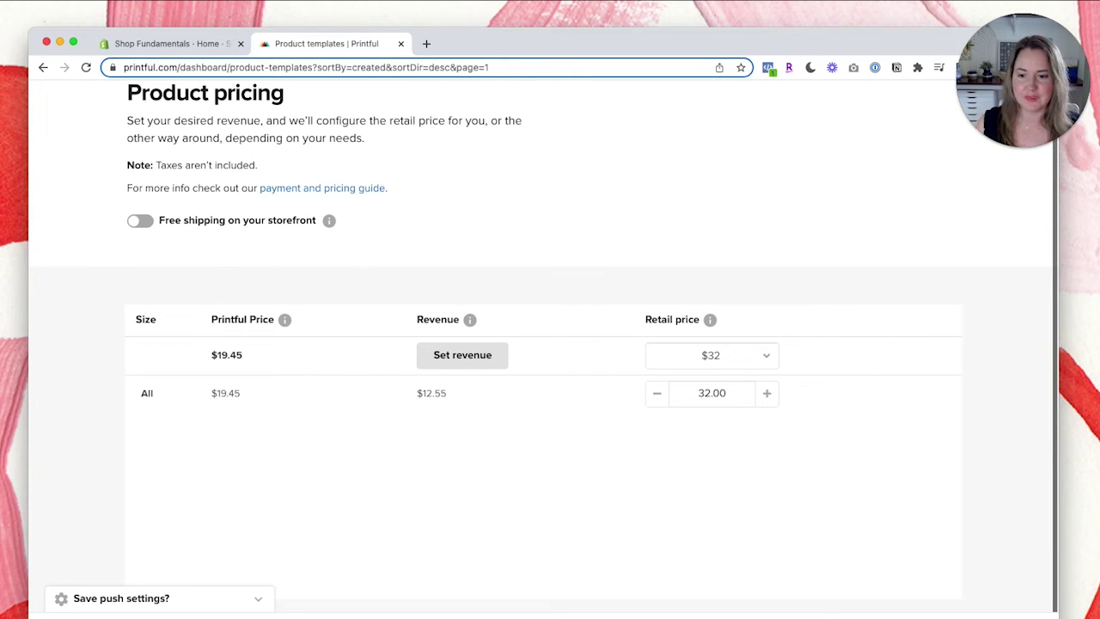
{"action": "left_click", "coordinate": [164, 612]}
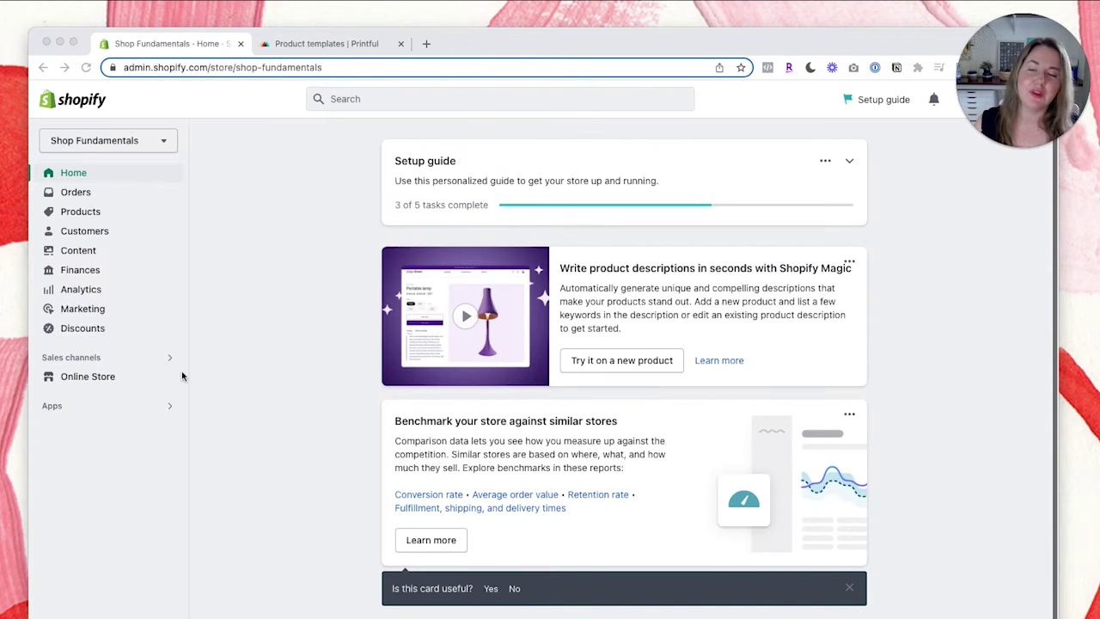
Open Smile Vintage Hat from Shopify Products and inspect its description and size guide table
{"action": "left_click", "coordinate": [90, 212]}
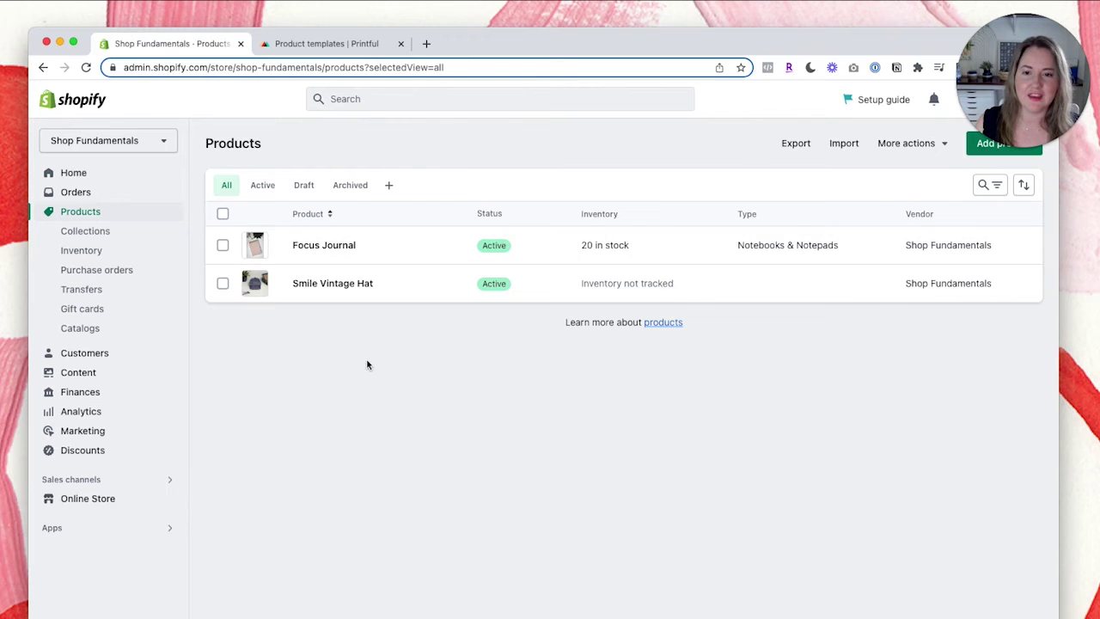
{"action": "left_click", "coordinate": [319, 287]}
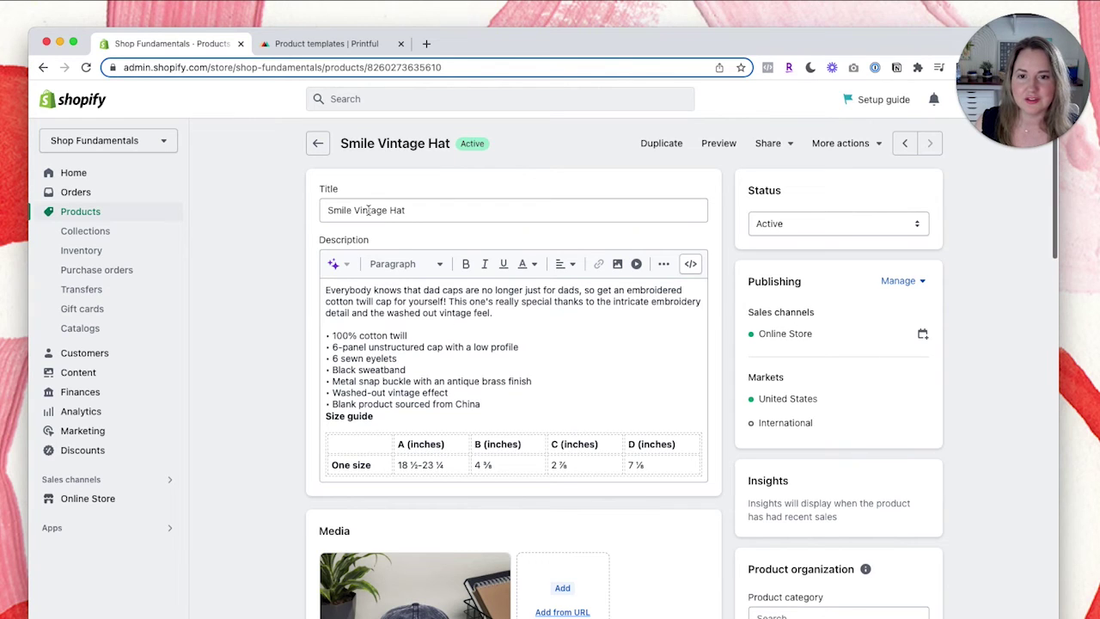
{"action": "left_click_drag", "start_coordinate": [327, 291], "coordinate": [515, 316]}
{"action": "scroll", "coordinate": [379, 336], "scroll_direction": "down", "scroll_amount": 2}
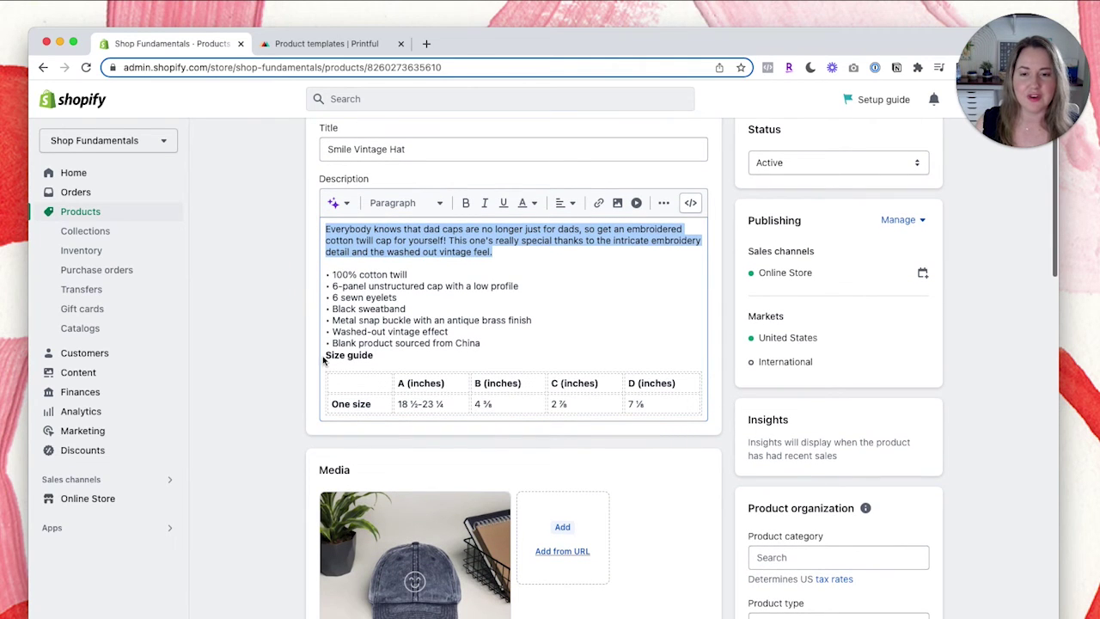
{"action": "left_click_drag", "start_coordinate": [325, 354], "coordinate": [340, 409]}
{"action": "left_click", "coordinate": [385, 351]}
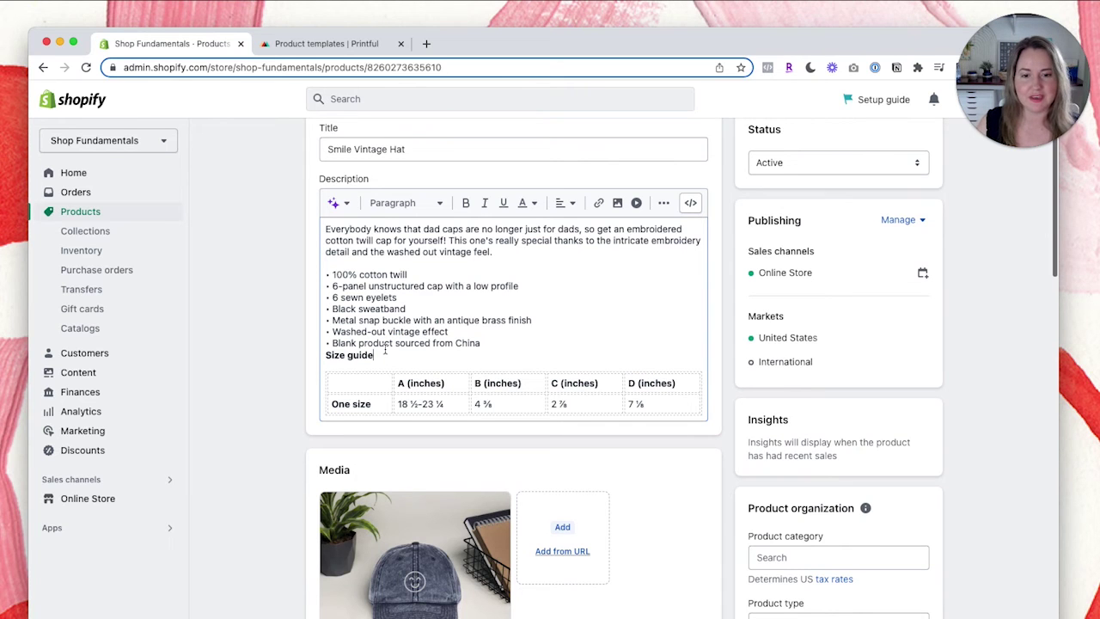
{"action": "scroll", "coordinate": [281, 372], "scroll_direction": "down", "scroll_amount": 5}
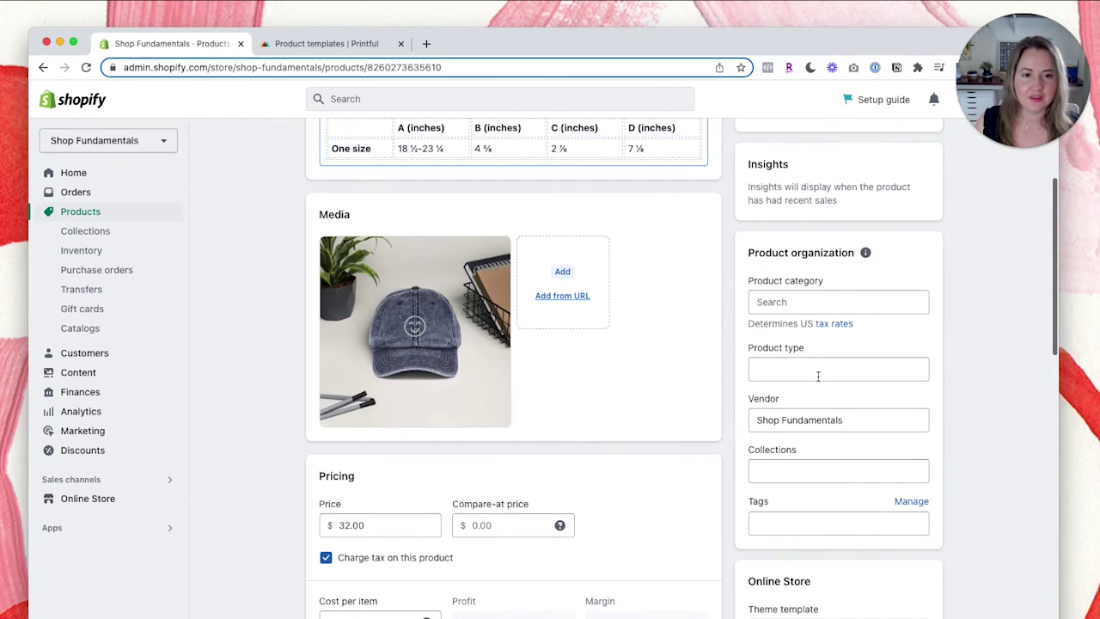
Set category Hats and product type Hat, leave collections empty, and save
{"action": "left_click", "coordinate": [772, 306]}
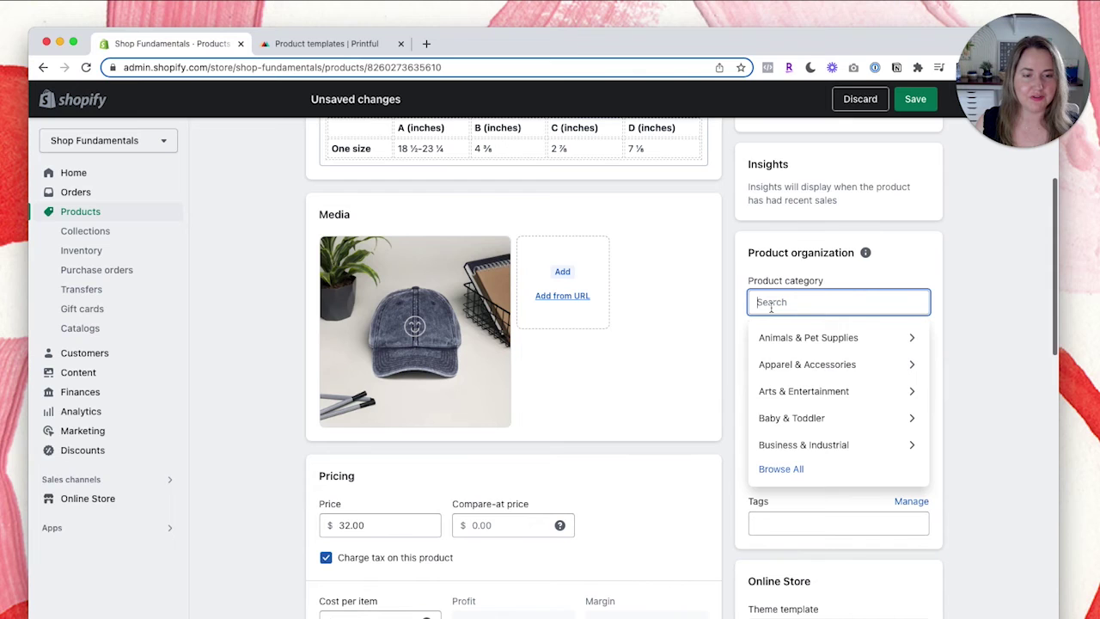
{"action": "type", "text": "Hat"}
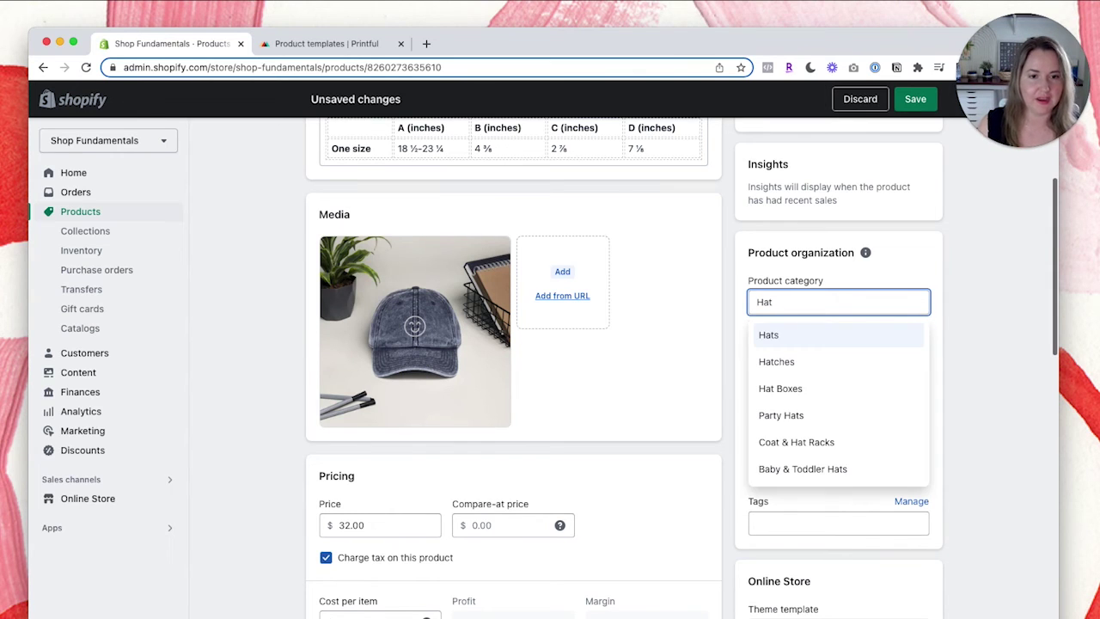
{"action": "left_click", "coordinate": [823, 336]}
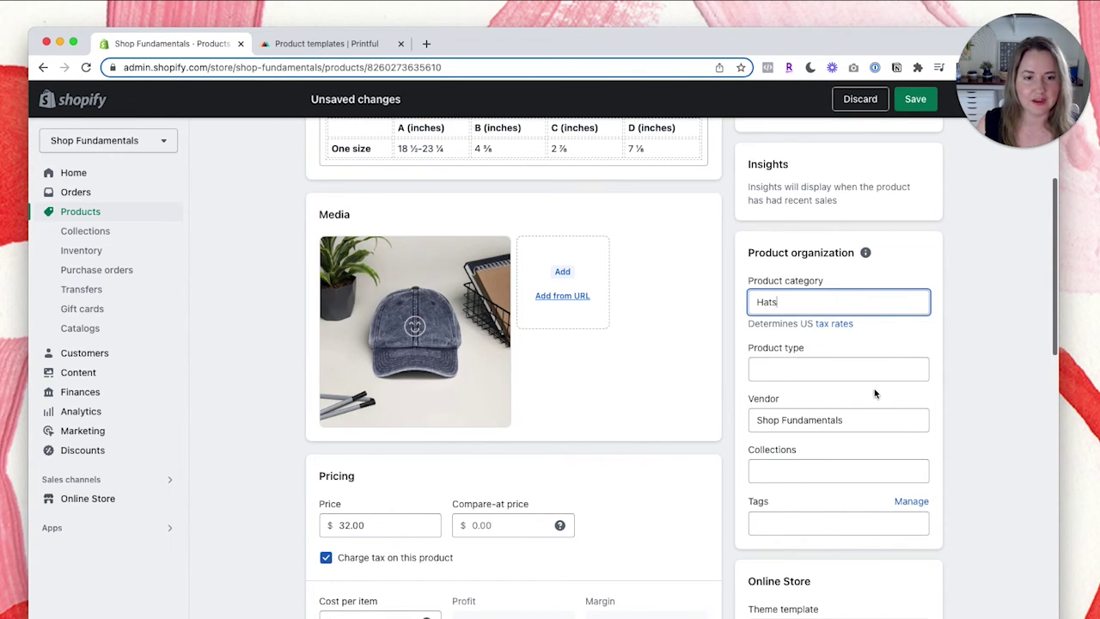
{"action": "left_click", "coordinate": [855, 368]}
{"action": "type", "text": "Hat"}
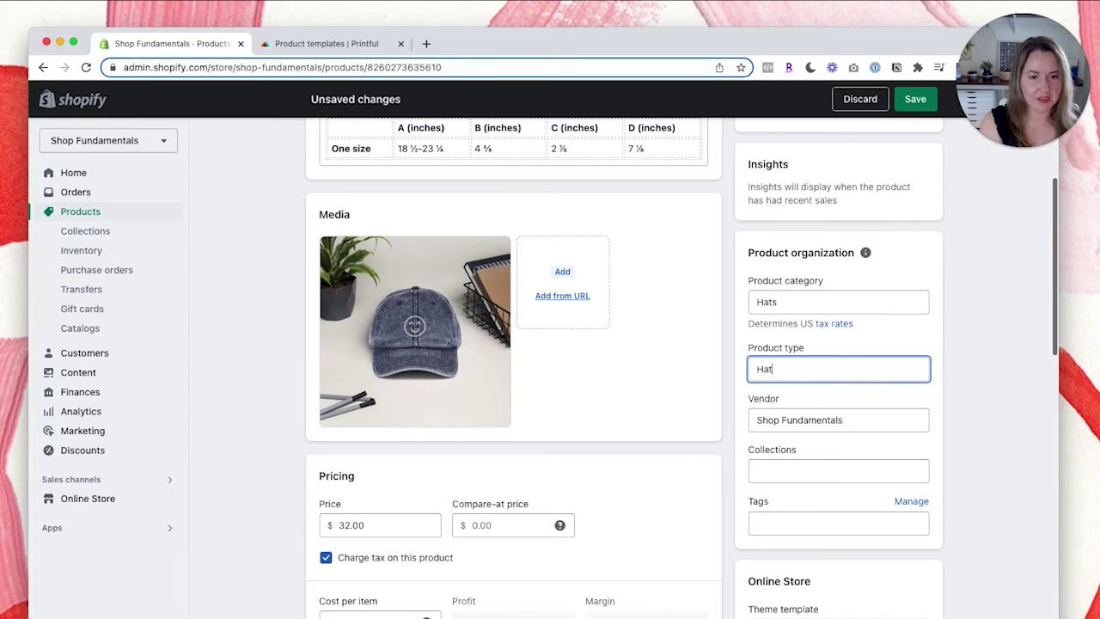
{"action": "left_click", "coordinate": [850, 469]}
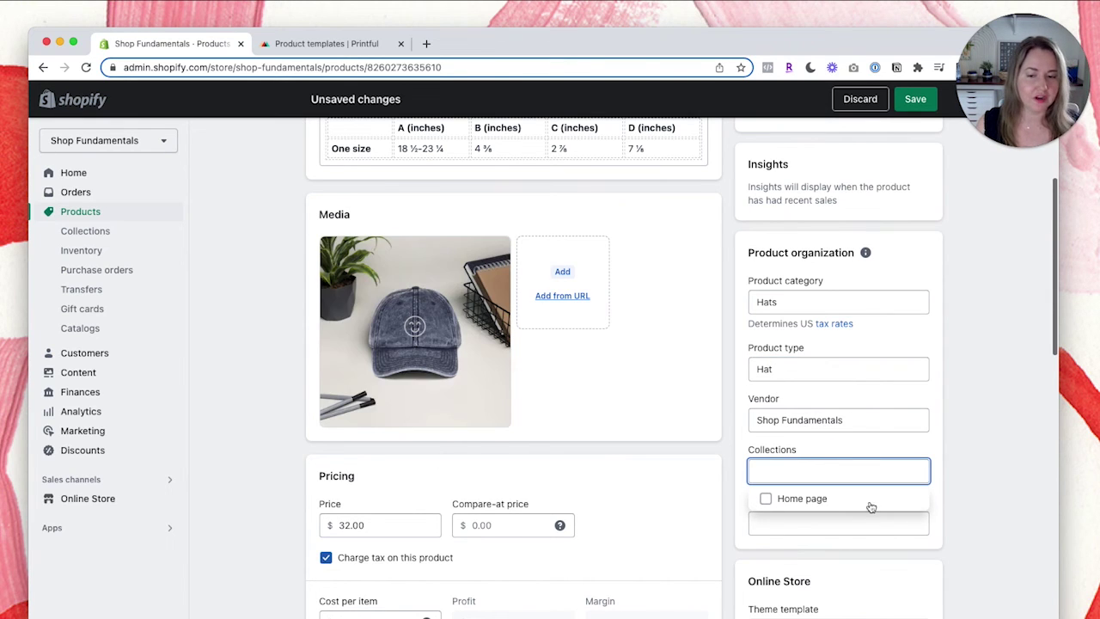
{"action": "left_click", "coordinate": [641, 359]}
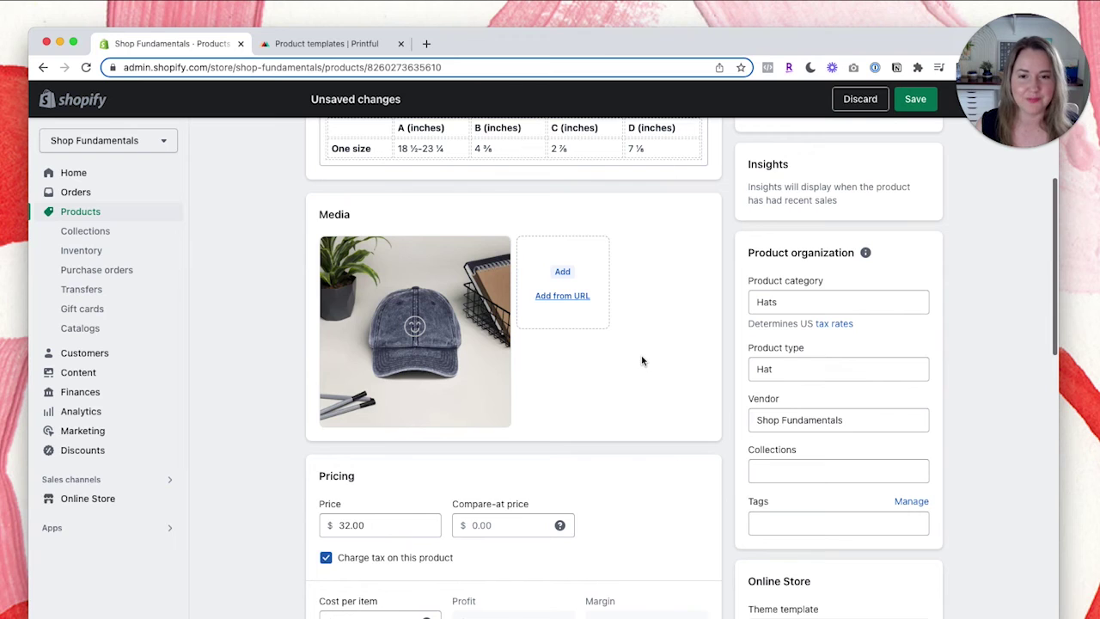
{"action": "left_click", "coordinate": [918, 101]}
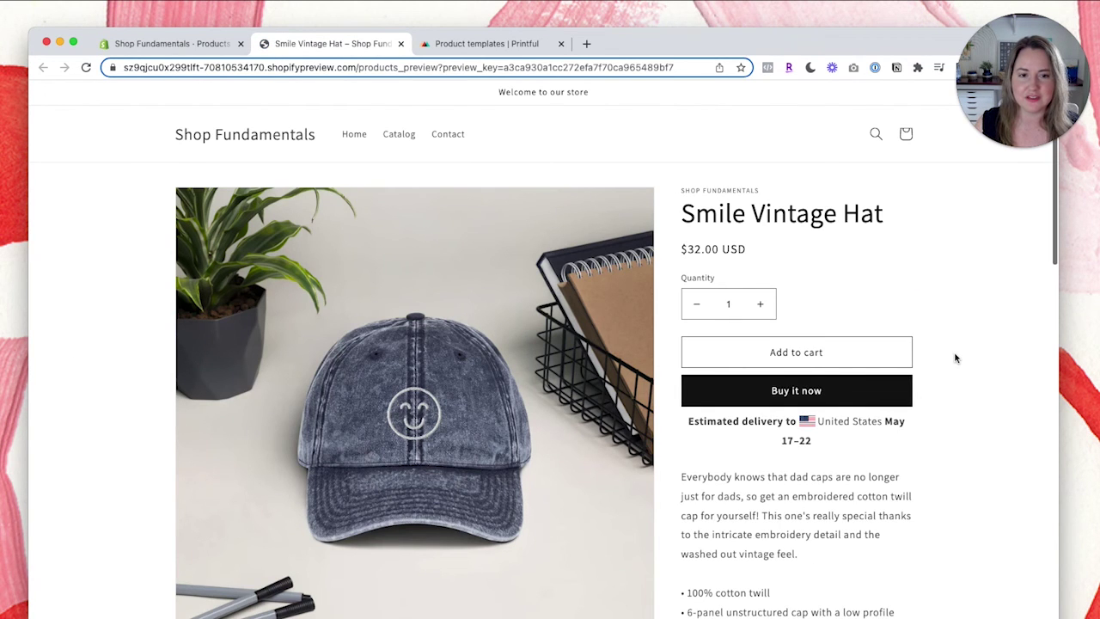
Scroll through the storefront preview showing $32.00, then return to the product editor
{"action": "scroll", "coordinate": [956, 357], "scroll_direction": "down", "scroll_amount": 4}
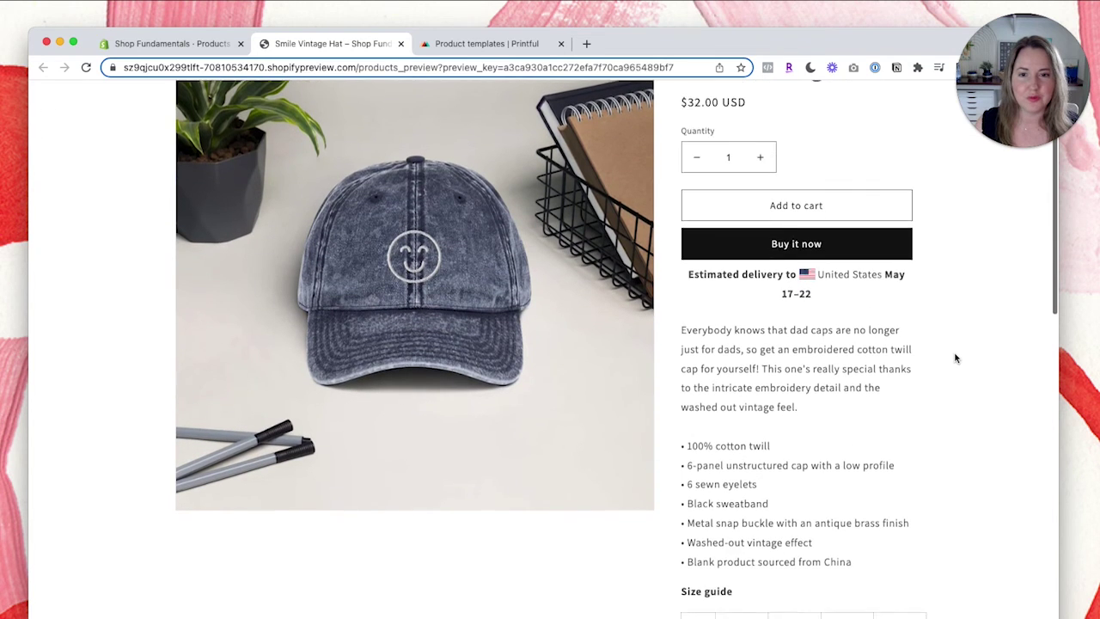
{"action": "scroll", "coordinate": [955, 357], "scroll_direction": "down", "scroll_amount": 15}
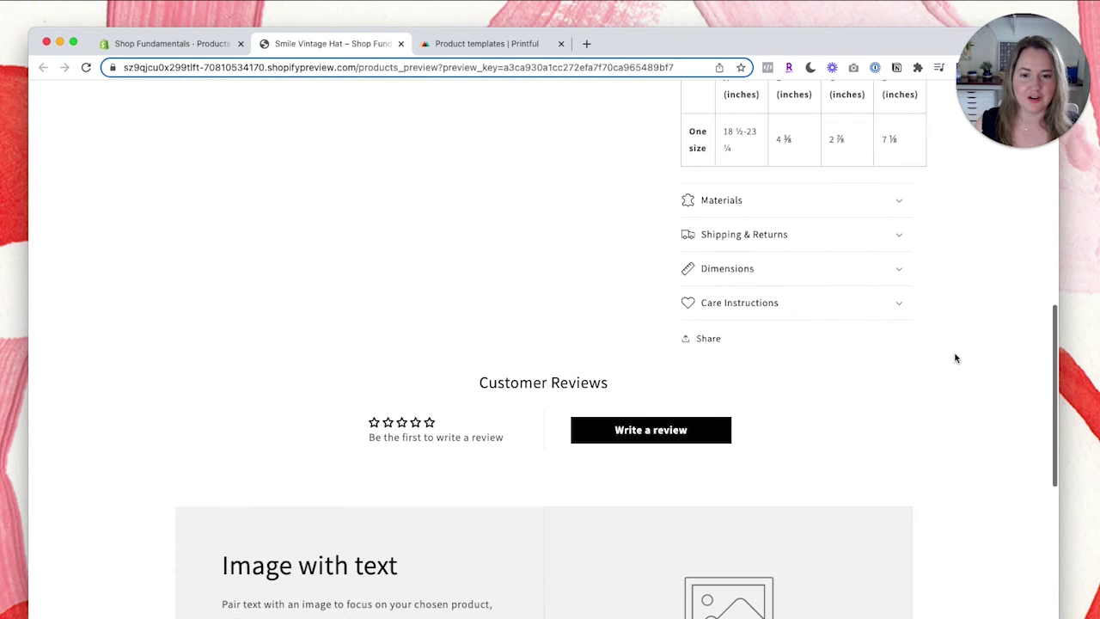
{"action": "scroll", "coordinate": [956, 357], "scroll_direction": "up", "scroll_amount": 20}
{"action": "key", "text": "ctrl+shift+Tab"}
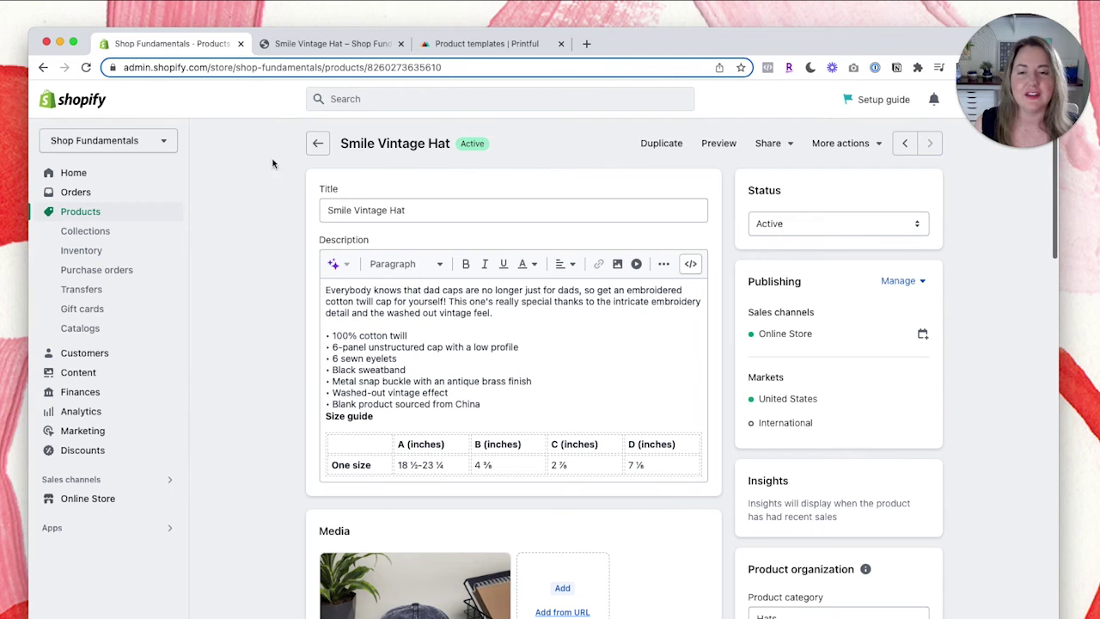
{"action": "scroll", "coordinate": [252, 259], "scroll_direction": "down", "scroll_amount": 10}
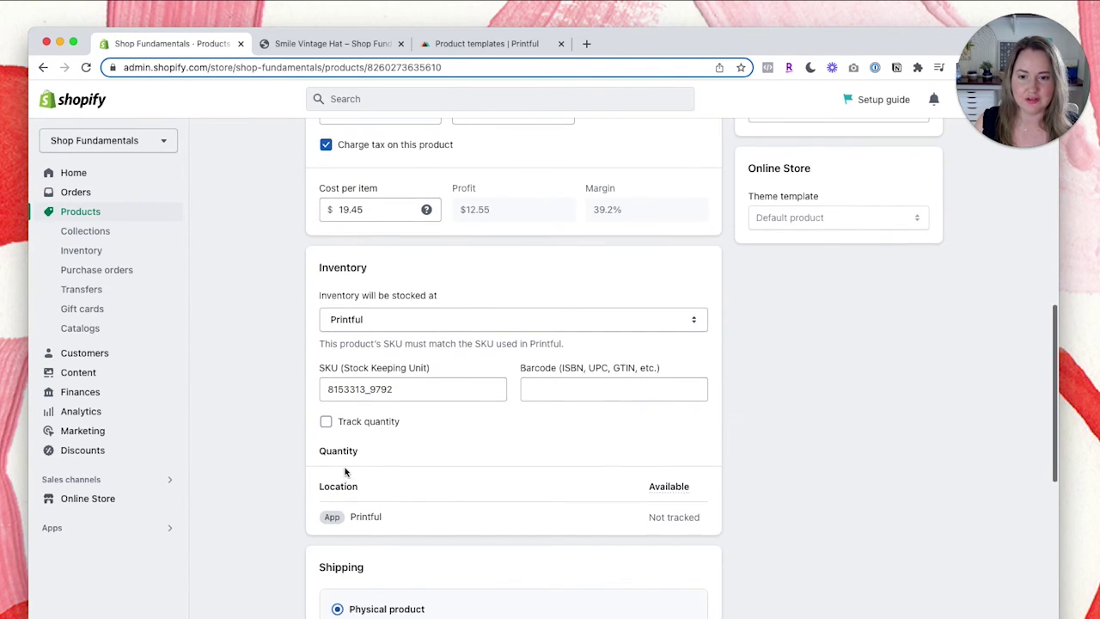
{"action": "scroll", "coordinate": [236, 507], "scroll_direction": "up", "scroll_amount": 10}
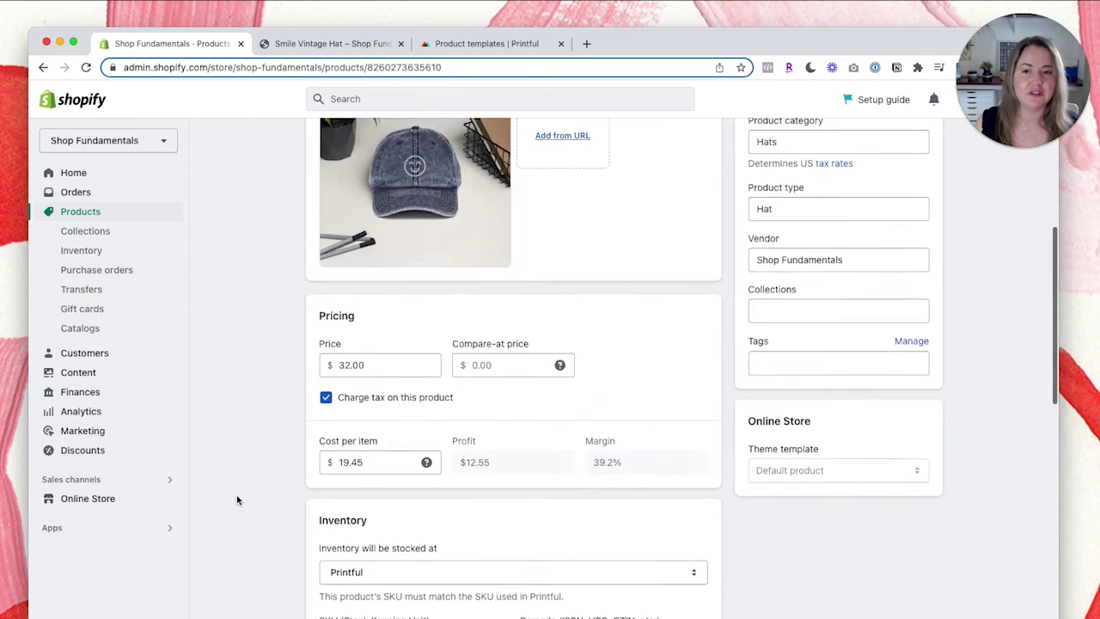